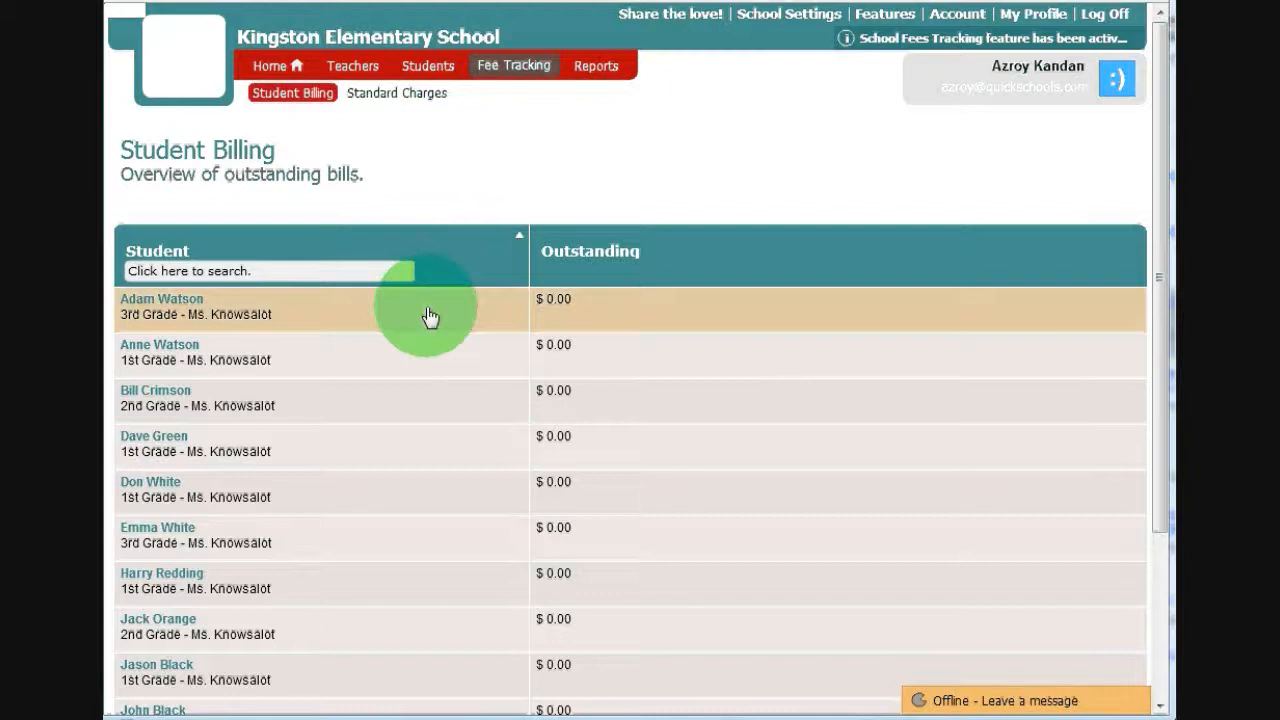
pyautogui.click(573, 314)
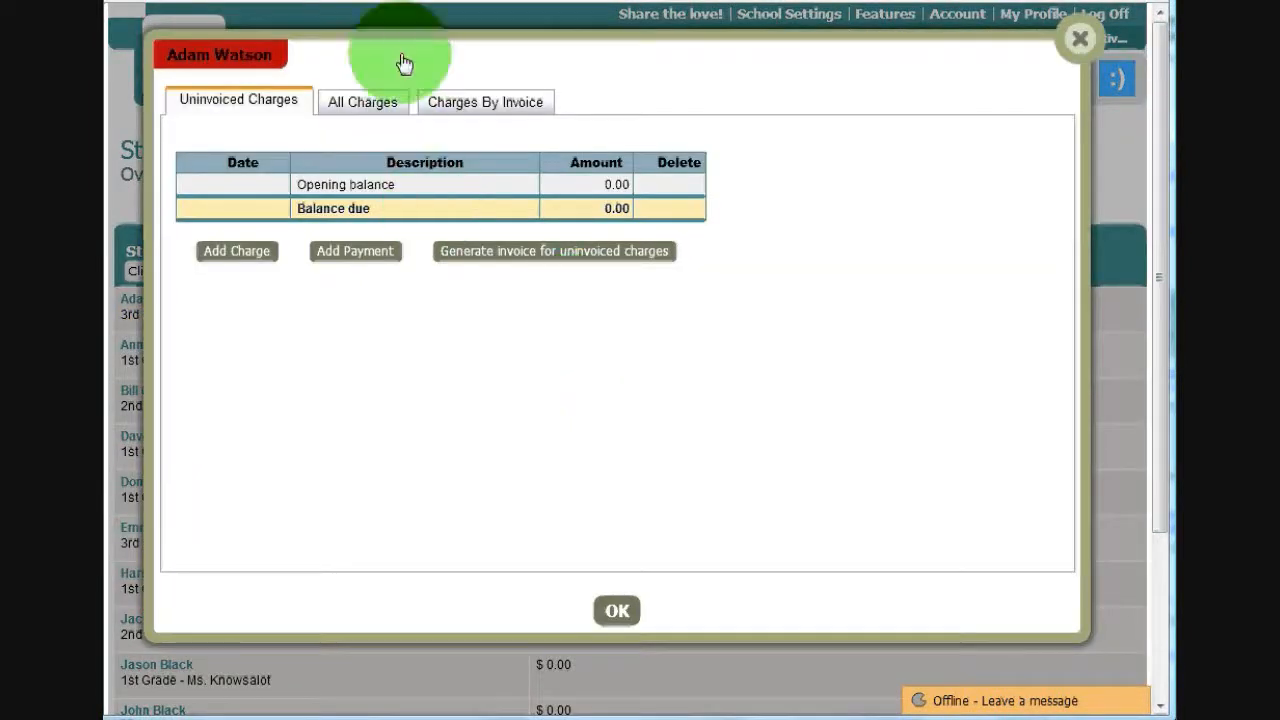
pyautogui.moveTo(404, 62); pyautogui.dragTo(417, 104)
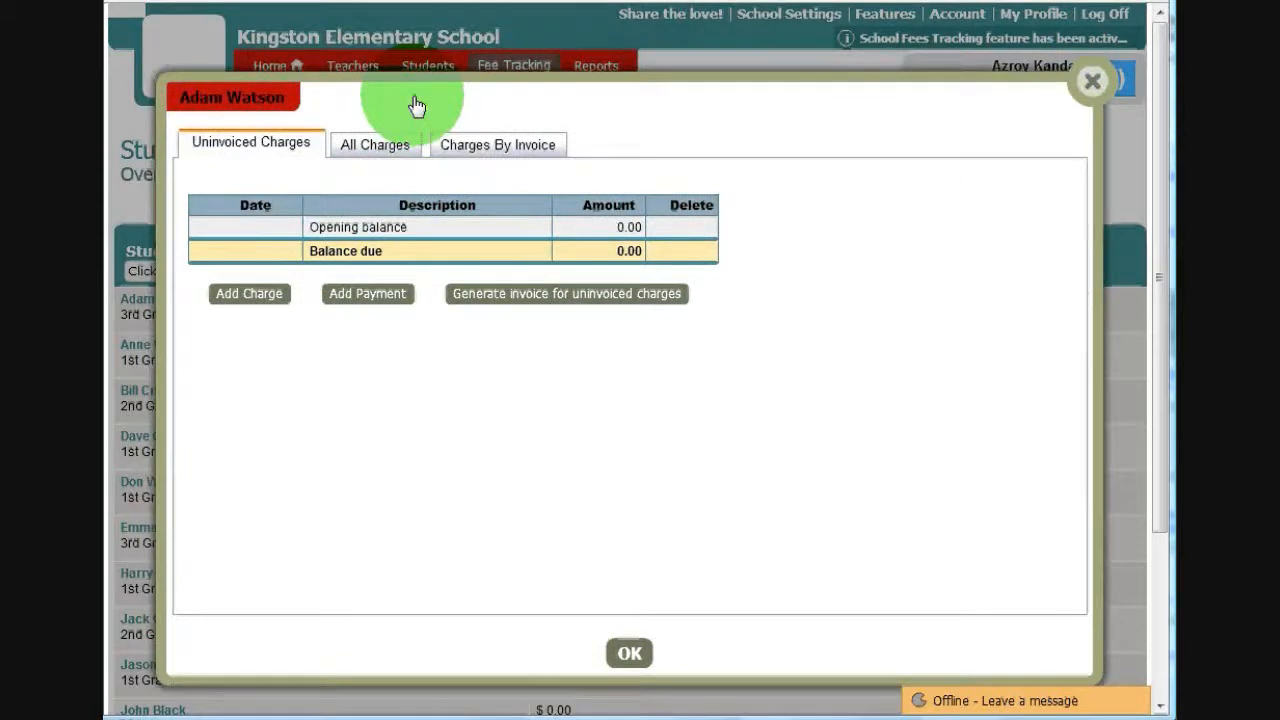
pyautogui.click(250, 293)
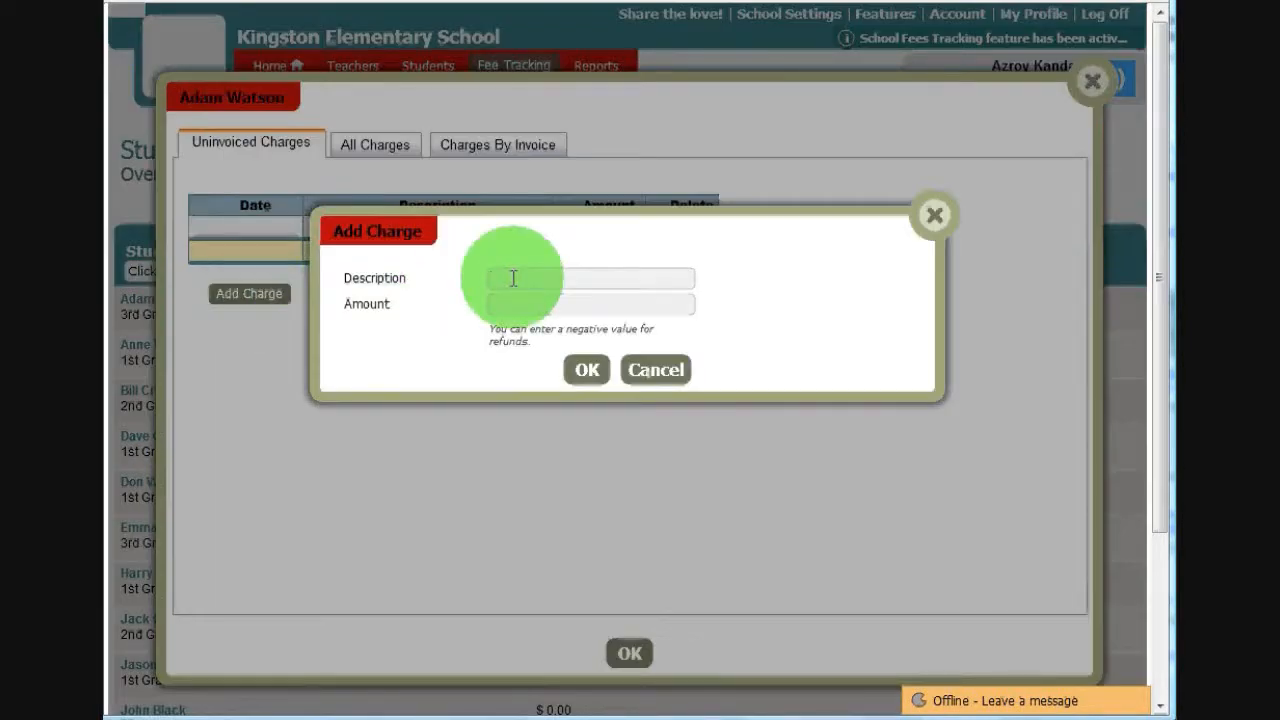
pyautogui.write('Tio')
pyautogui.press('BackSpace')
pyautogui.press('BackSpace')
pyautogui.write('uition Fees')
pyautogui.press('Tab')
pyautogui.write('100')
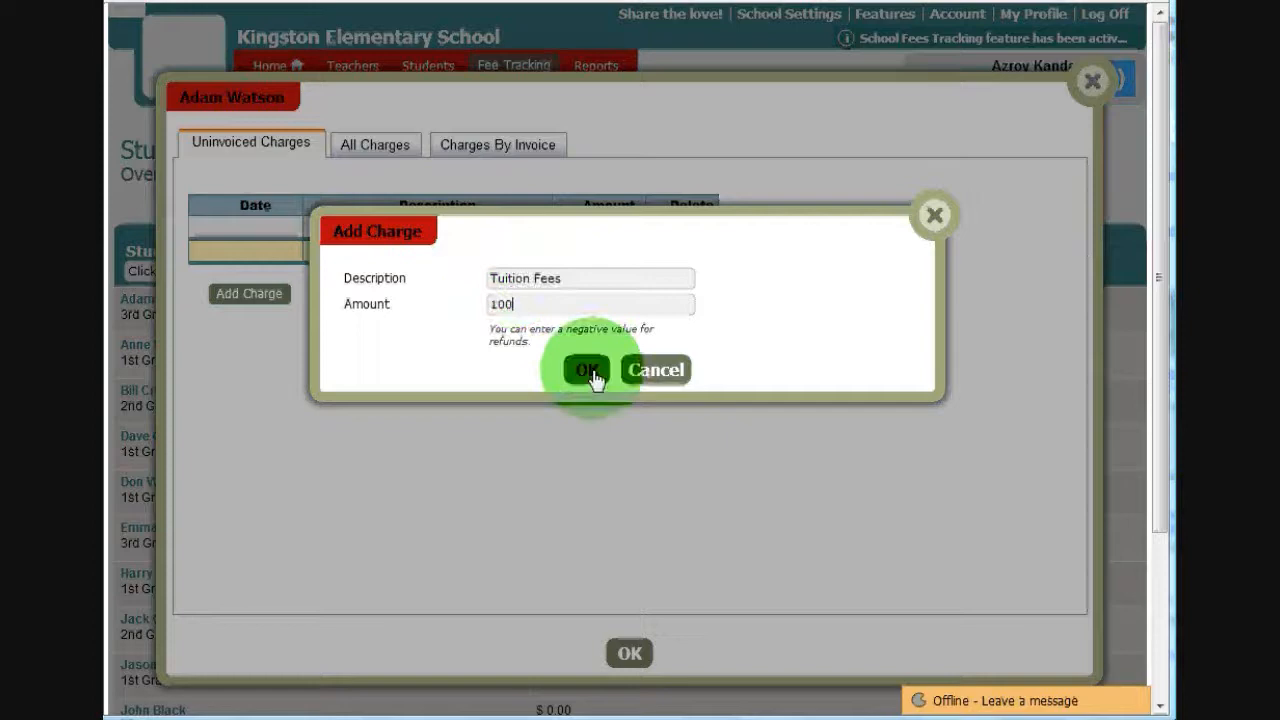
pyautogui.click(587, 370)
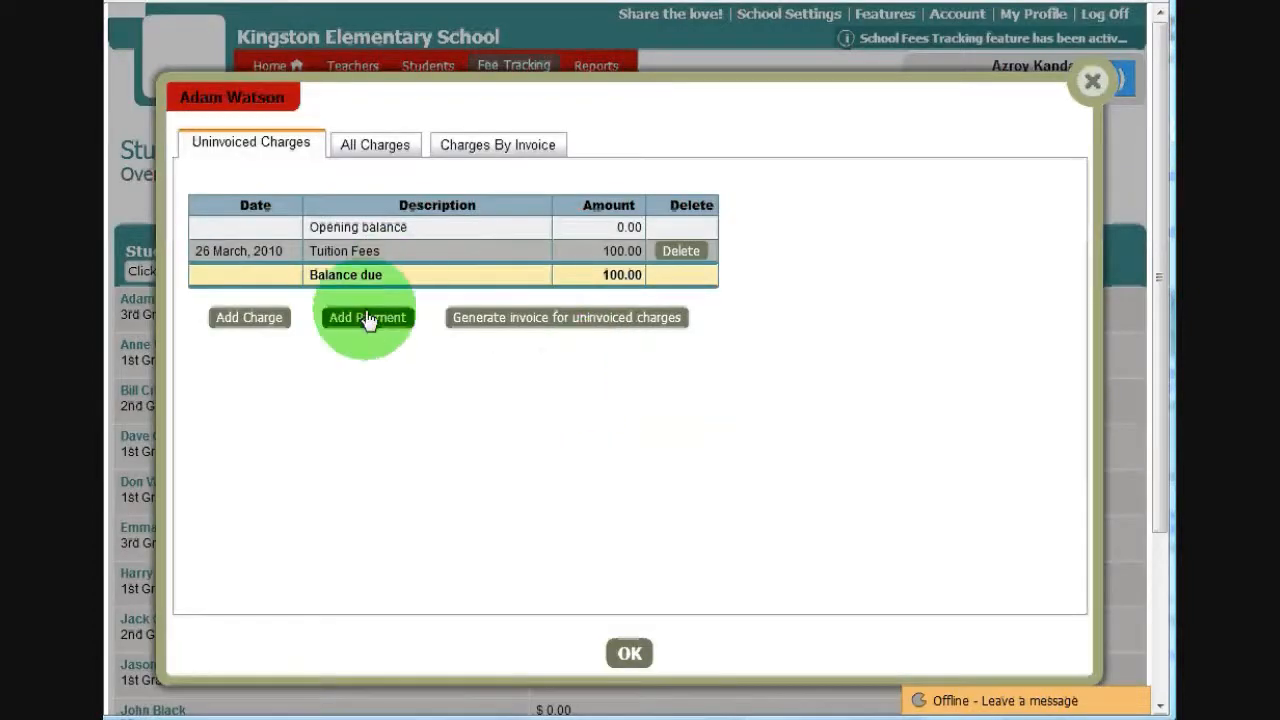
pyautogui.click(367, 317)
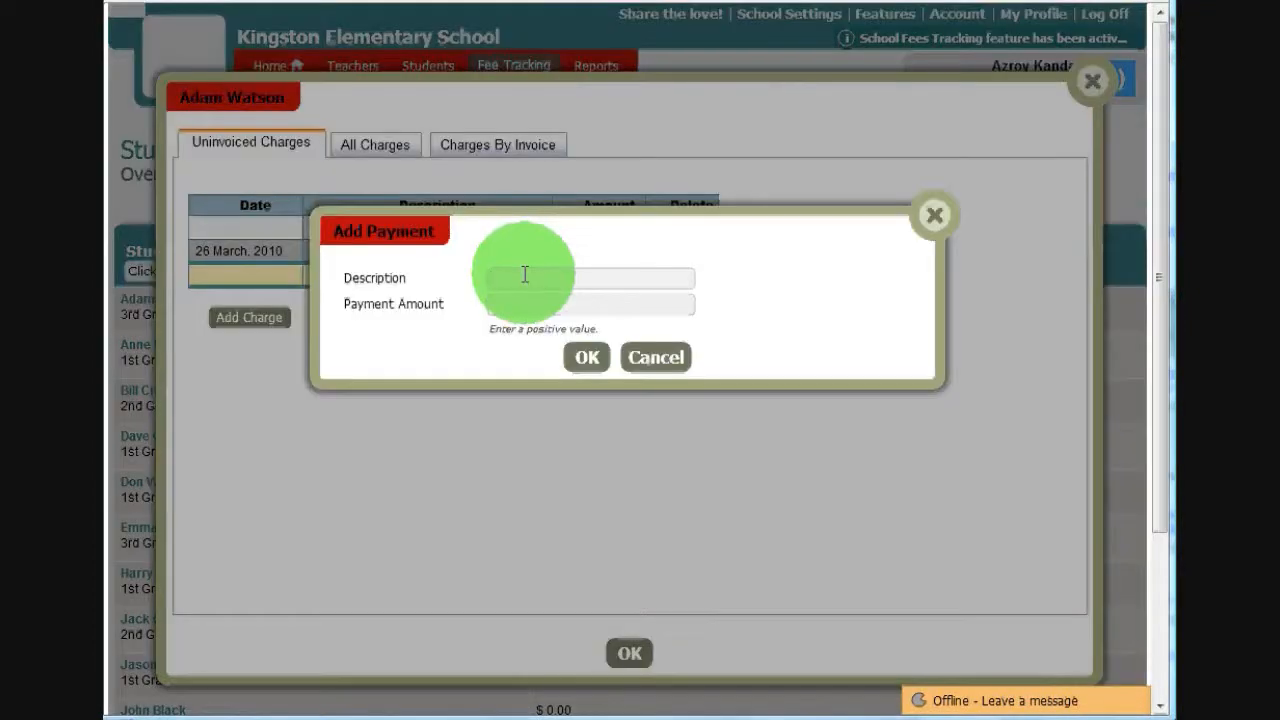
pyautogui.write('Pa')
pyautogui.write('rtial Payment')
pyautogui.press('Tab')
pyautogui.write('50')
pyautogui.click(587, 357)
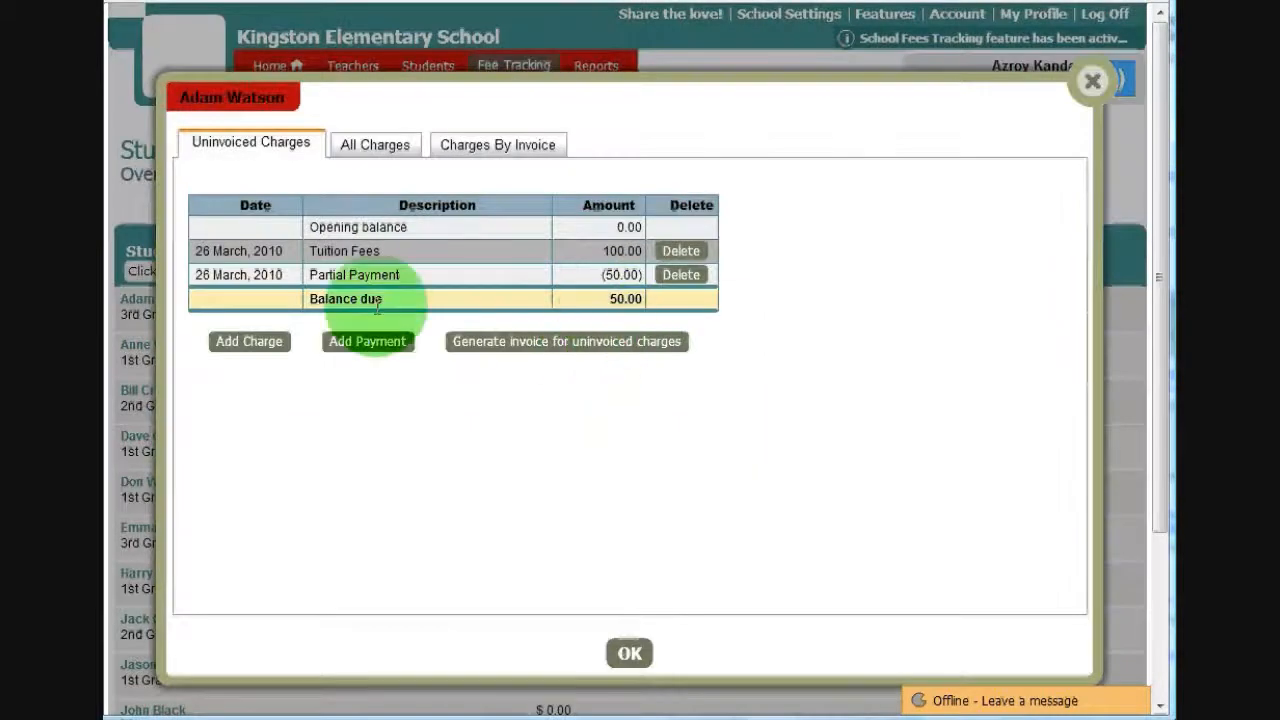
pyautogui.click(629, 652)
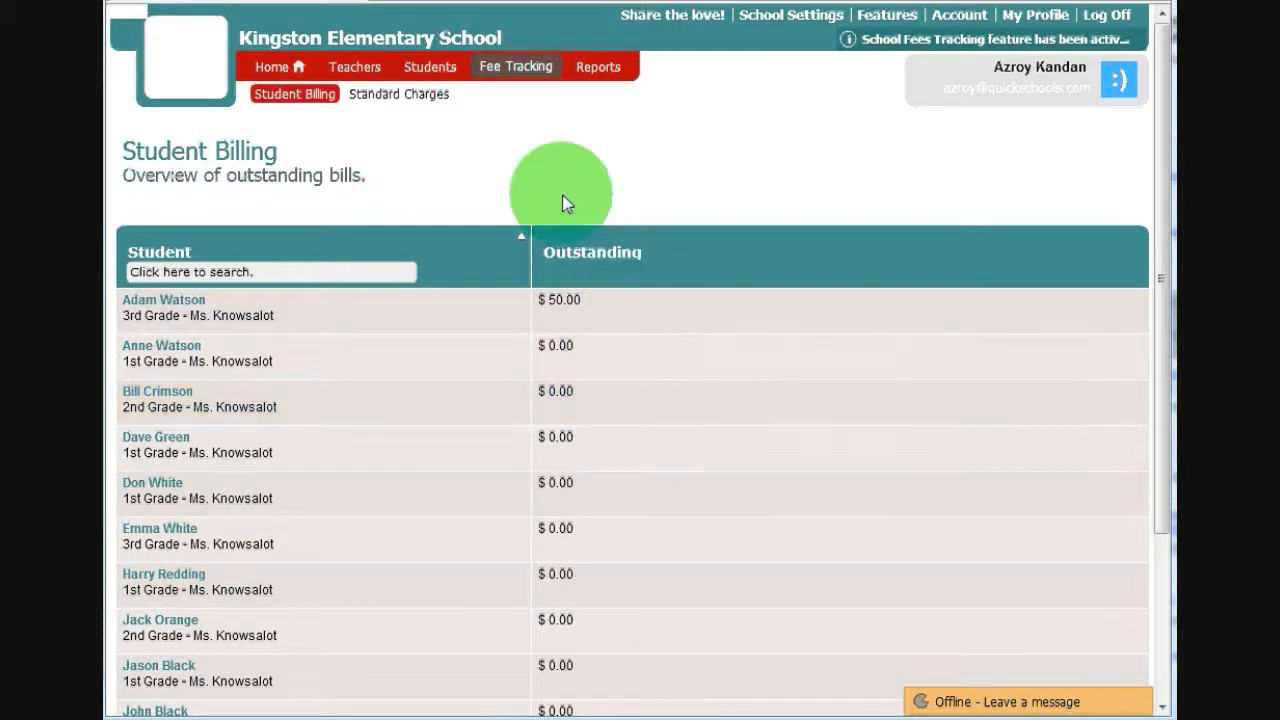
# Step: Switch to the empty Standard Charges list under Fee Tracking
pyautogui.click(410, 94)
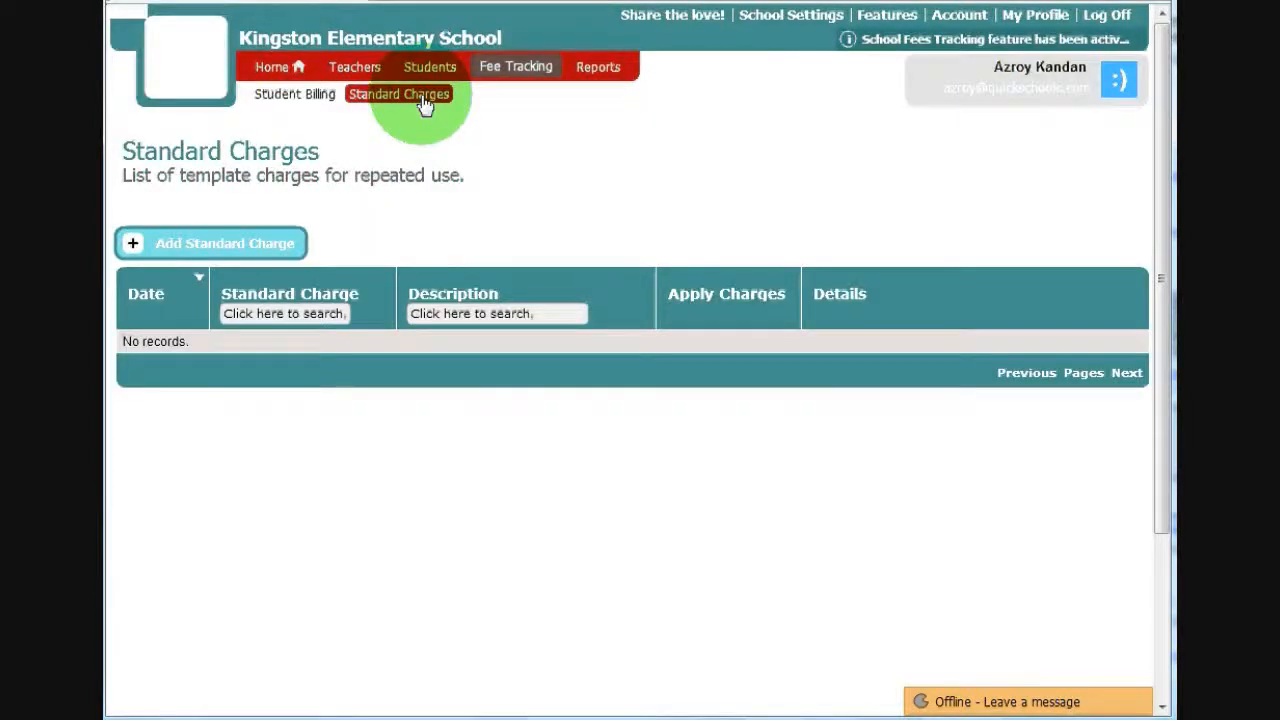
# Step: Create a new standard charge named Monthly Tuition with the same text as description
pyautogui.click(224, 243)
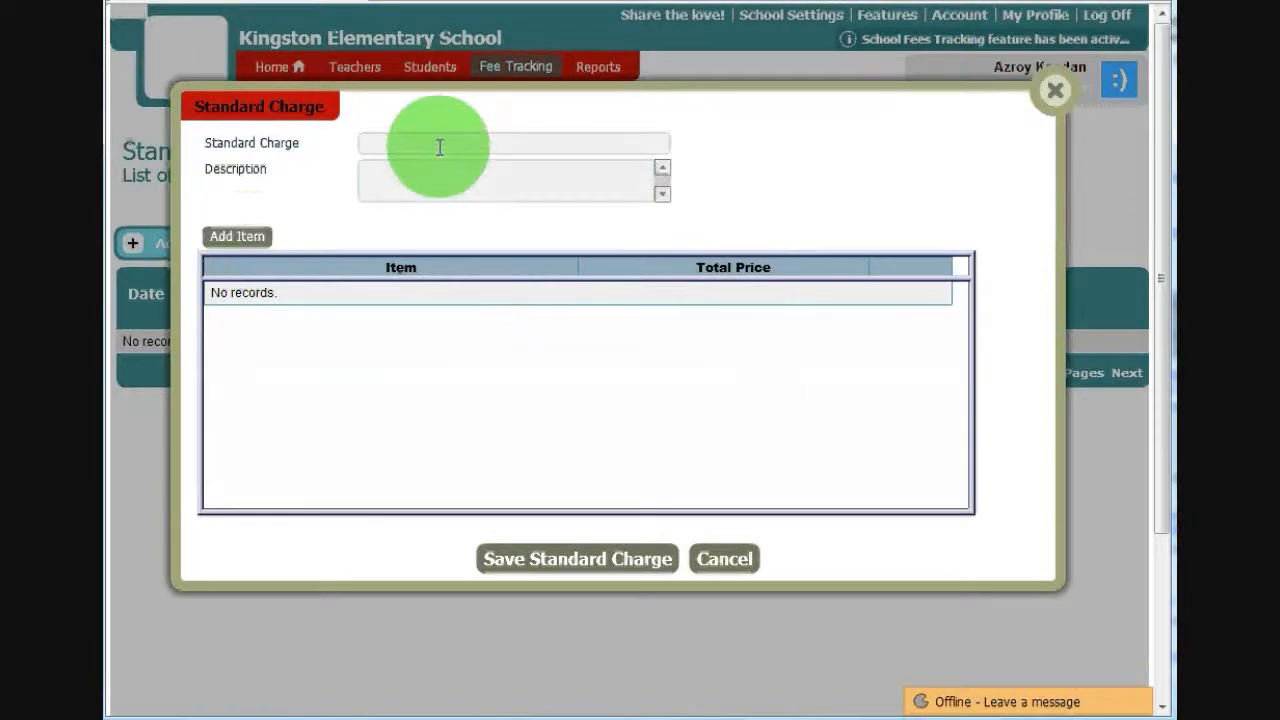
pyautogui.write('Tui')
pyautogui.write('tion F')
pyautogui.press('BackSpace')
pyautogui.press('BackSpace')
pyautogui.press('BackSpace')
pyautogui.press('BackSpace')
pyautogui.press('BackSpace')
pyautogui.press('BackSpace')
pyautogui.press('BackSpace')
pyautogui.write('Monthly ')
pyautogui.write('Quiti')
pyautogui.press('BackSpace')
pyautogui.press('BackSpace')
pyautogui.press('BackSpace')
pyautogui.press('BackSpace')
pyautogui.press('BackSpace')
pyautogui.write('Tuiti')
pyautogui.write('on')
pyautogui.hotkey('ctrl', 'a')
pyautogui.hotkey('ctrl', 'c')
pyautogui.click(440, 178)
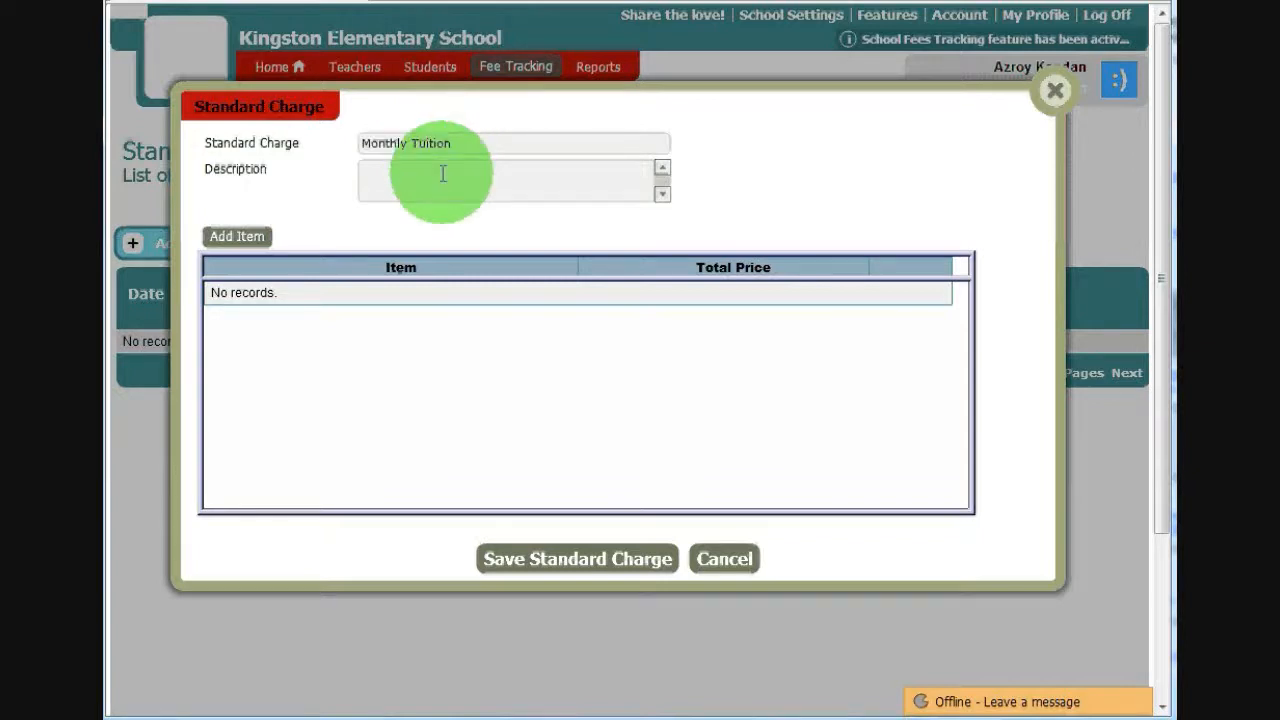
pyautogui.hotkey('ctrl', 'v')
# Step: Add a Monthly Tuition line item and choose to set its fees per grade
pyautogui.click(237, 236)
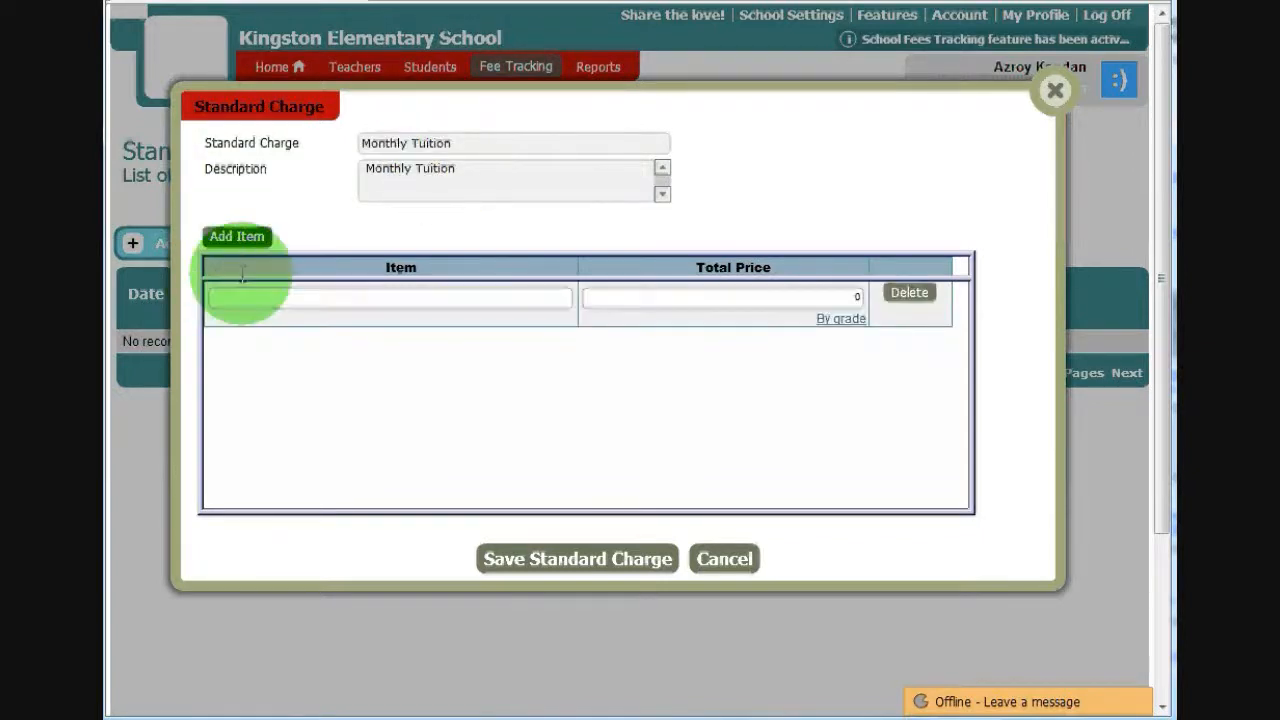
pyautogui.write('Mont')
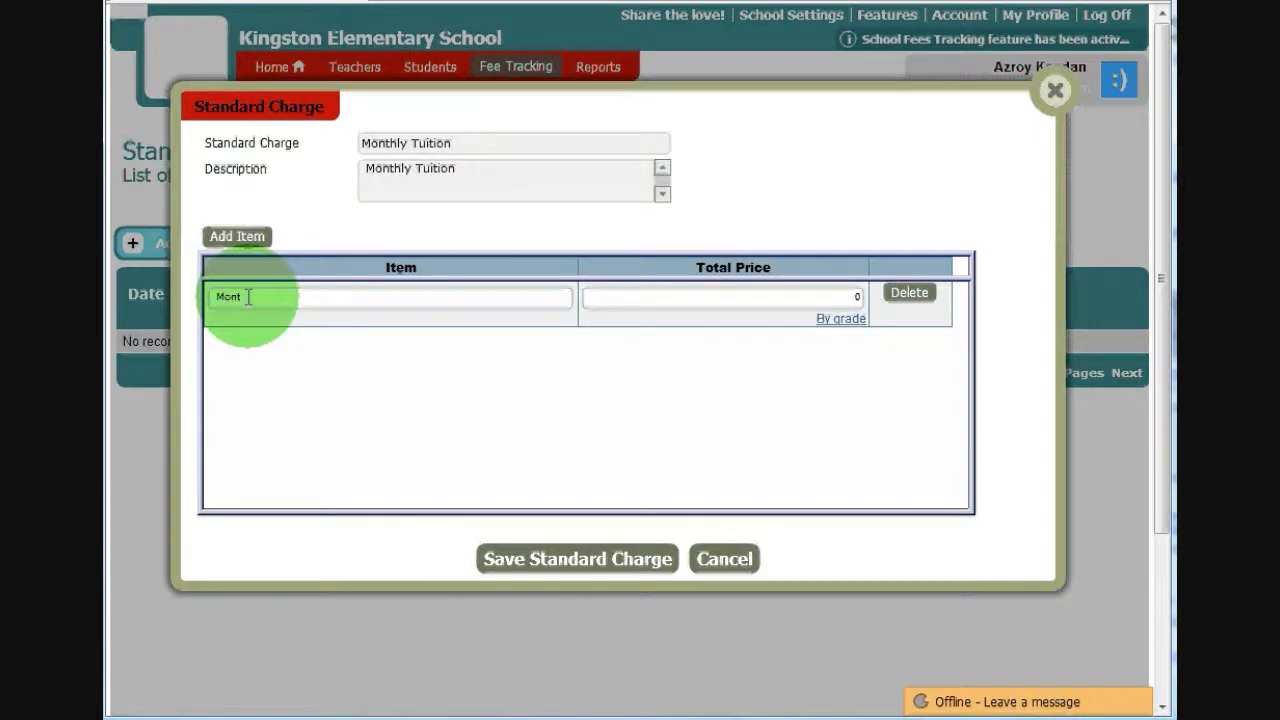
pyautogui.write('hly Tuition')
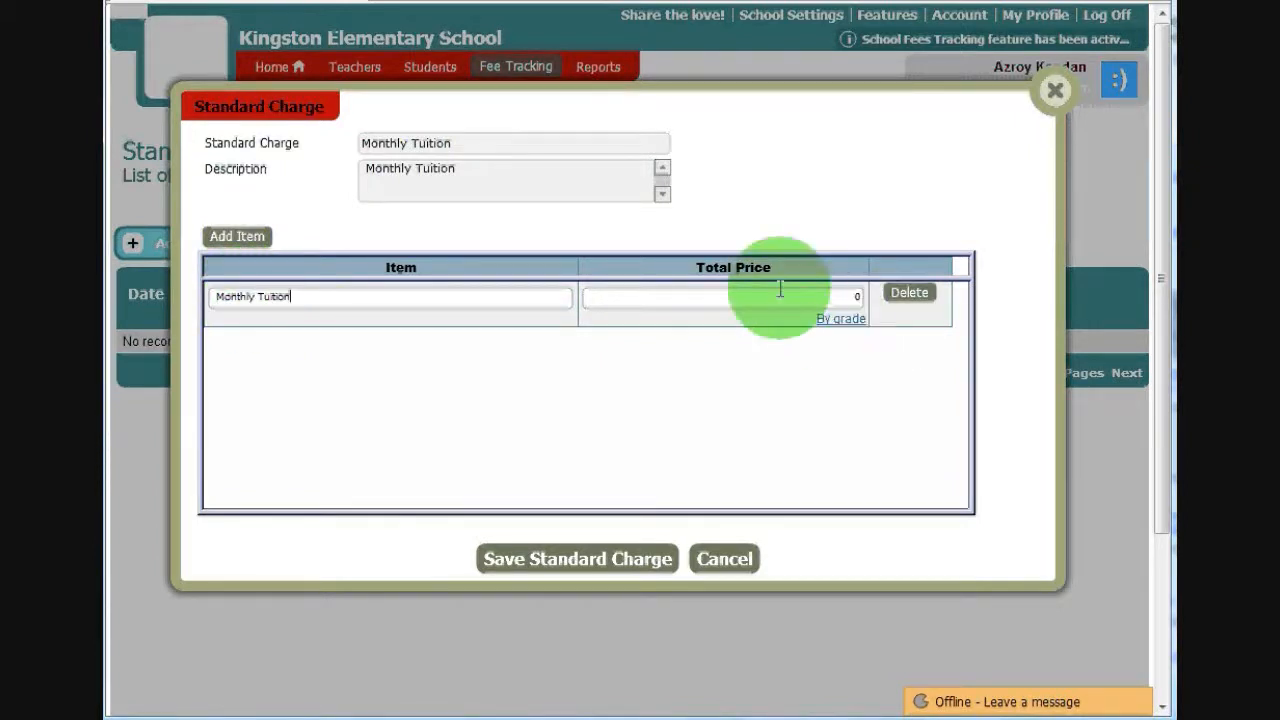
pyautogui.click(840, 296)
pyautogui.doubleClick(858, 296)
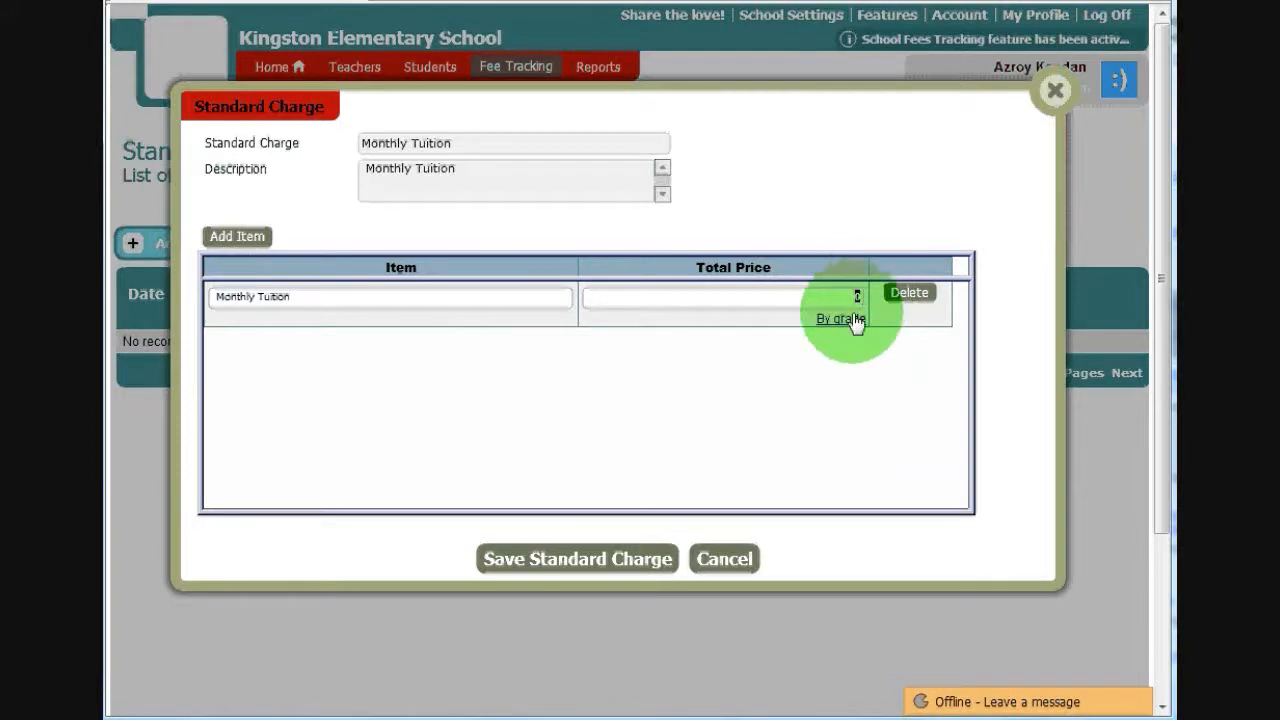
pyautogui.click(841, 318)
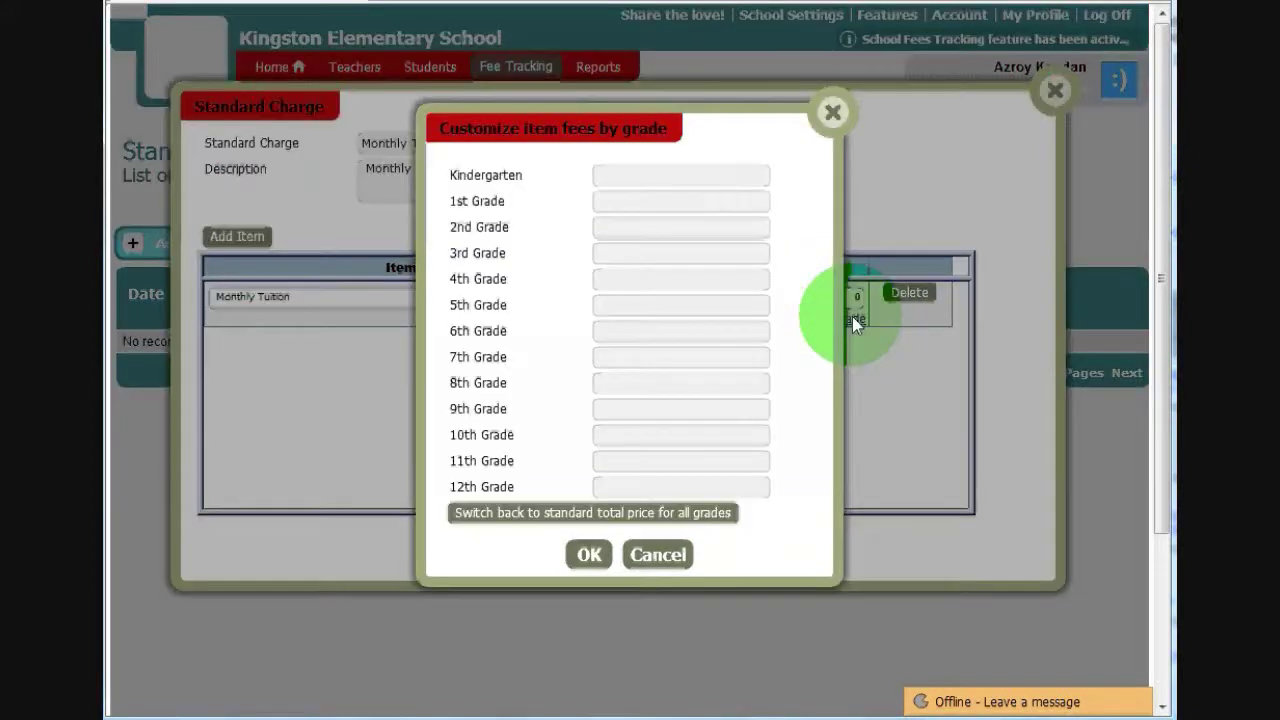
# Step: Set fees of 110 for 1st Grade and 120 for 2nd Grade and save the standard charge
pyautogui.click(618, 203)
pyautogui.write('1')
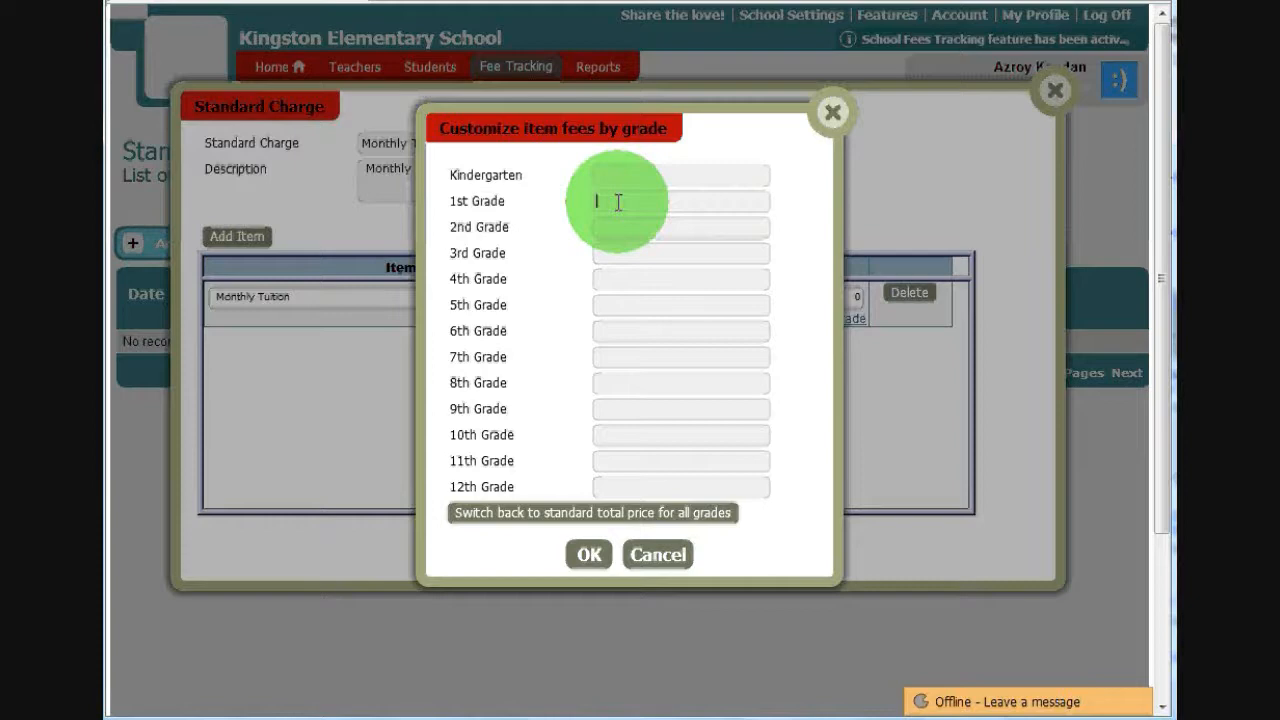
pyautogui.write('10')
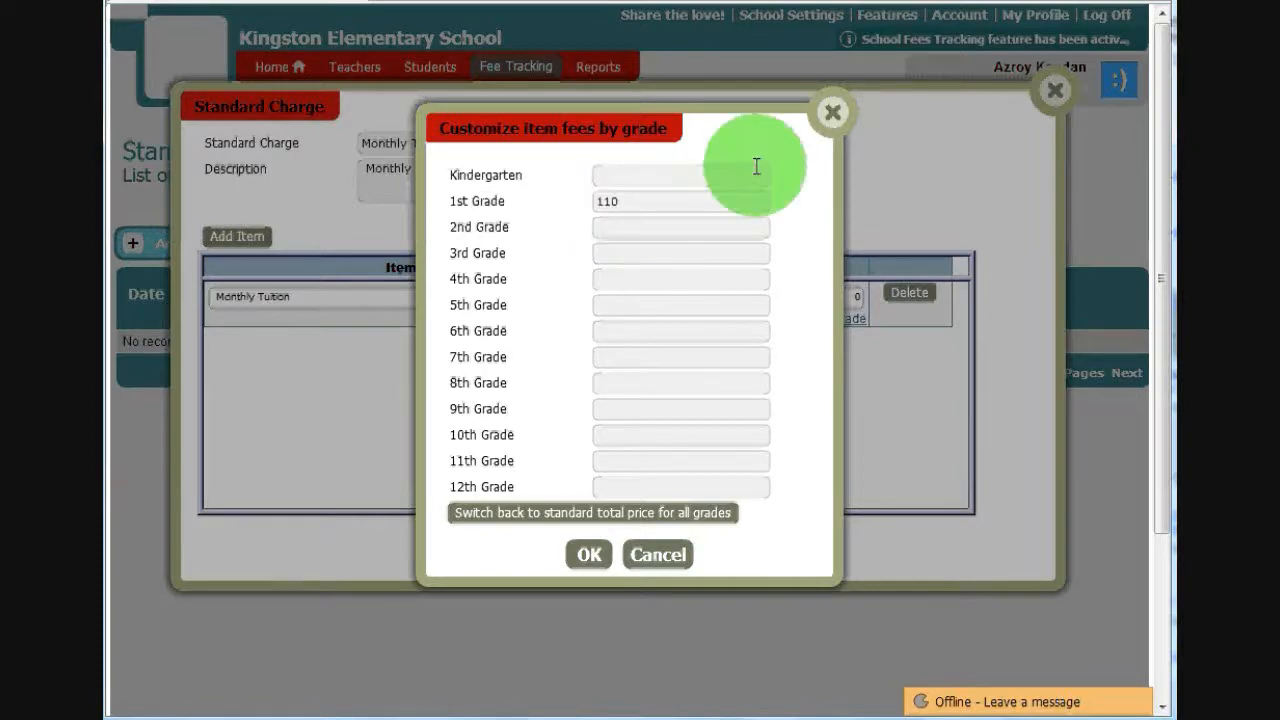
pyautogui.click(721, 228)
pyautogui.write('120')
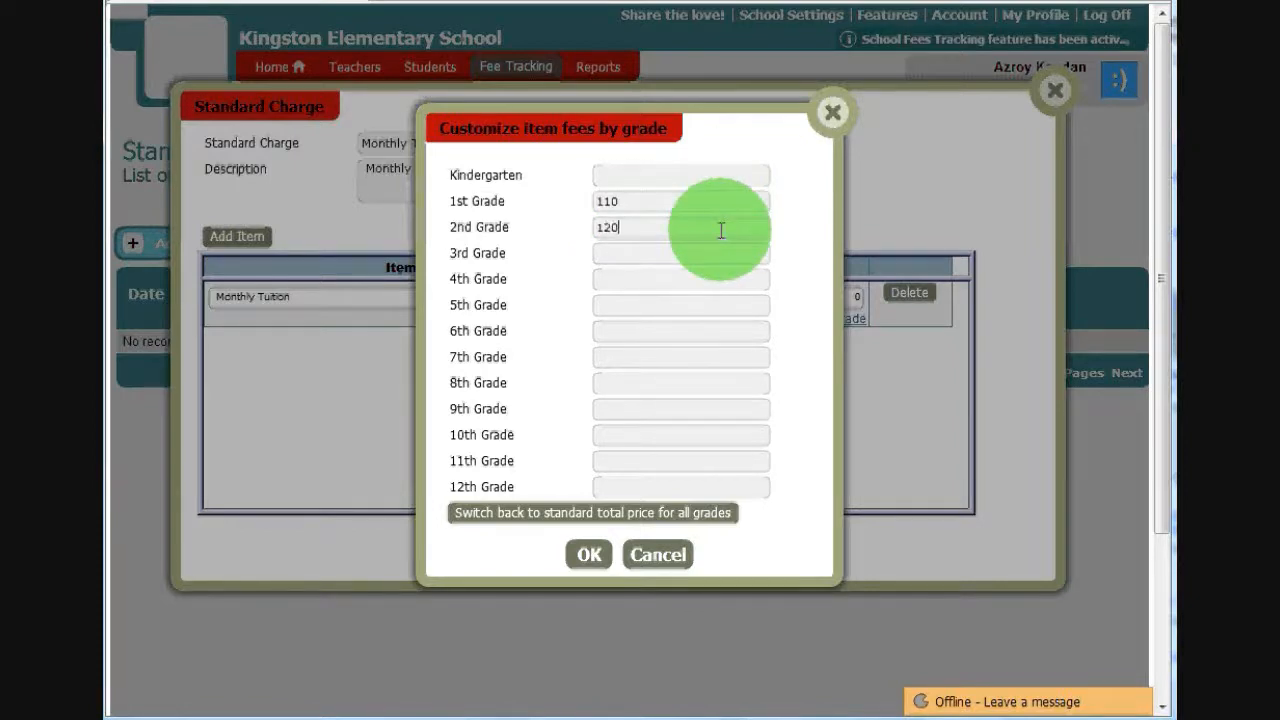
pyautogui.click(588, 555)
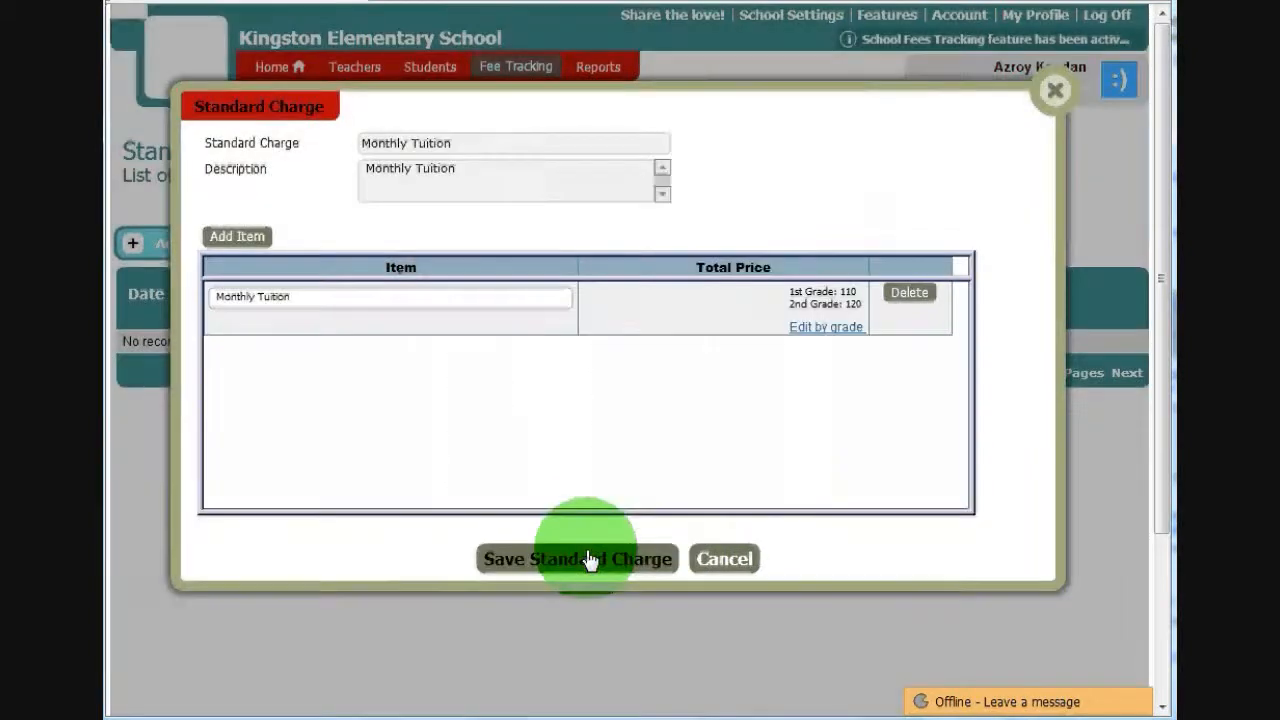
pyautogui.click(549, 555)
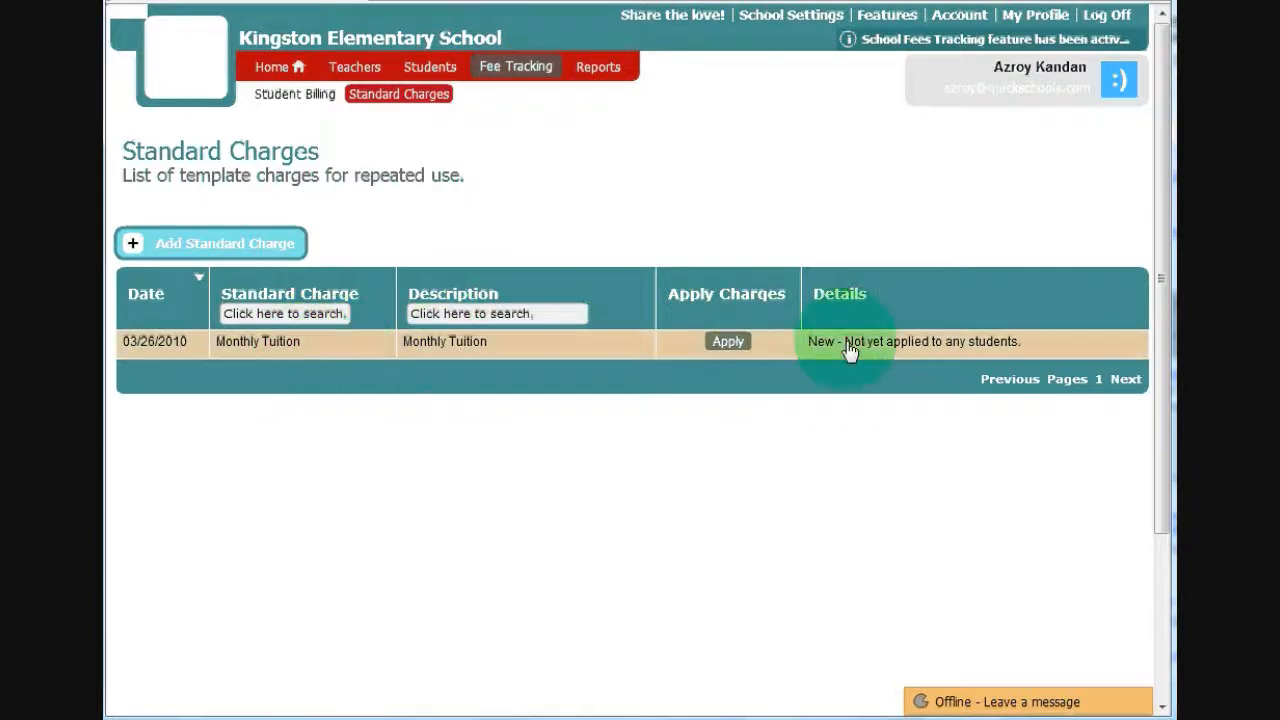
# Step: Apply Monthly Tuition to students in selected grades: 1st Grade and 2nd Grade
pyautogui.click(728, 341)
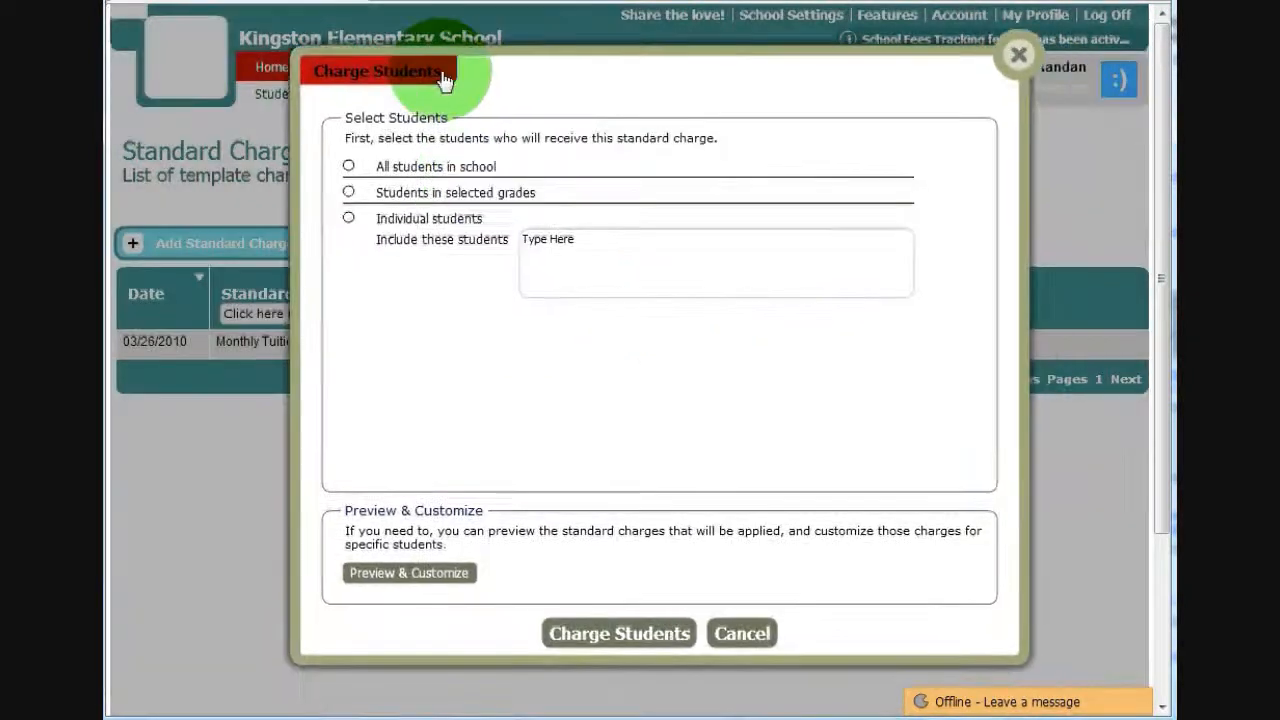
pyautogui.moveTo(445, 78); pyautogui.dragTo(392, 72)
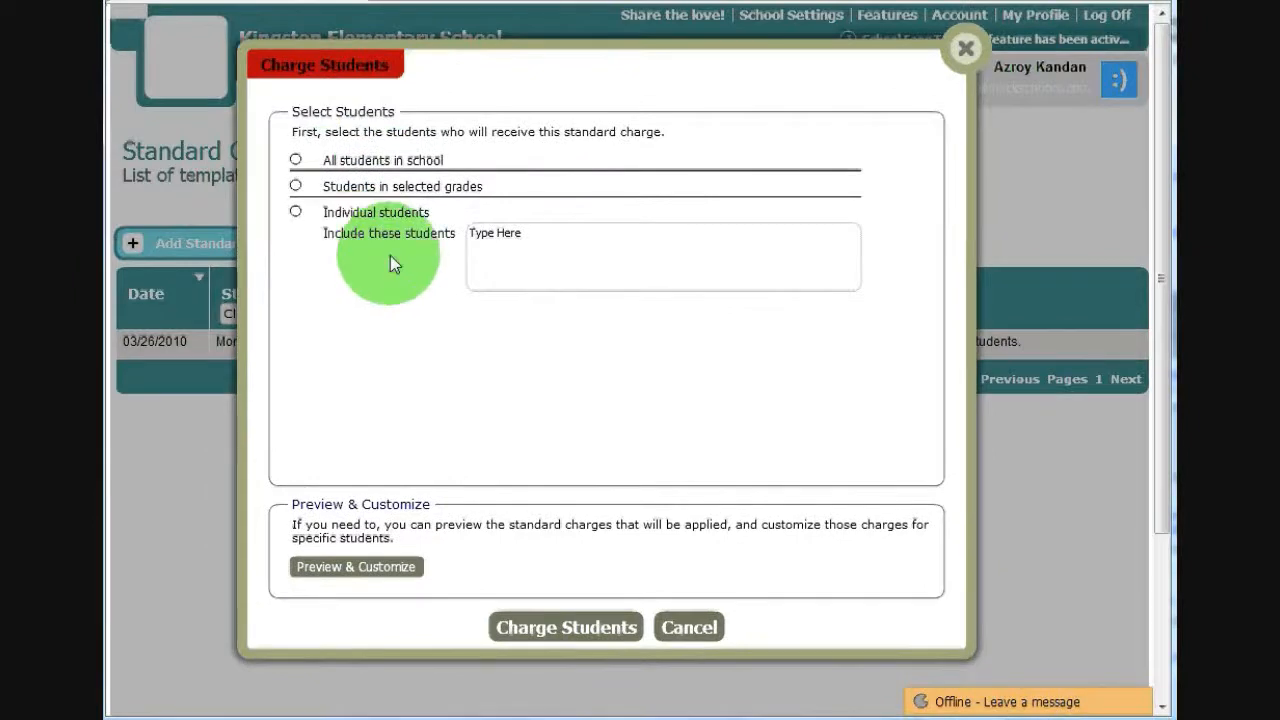
pyautogui.click(295, 160)
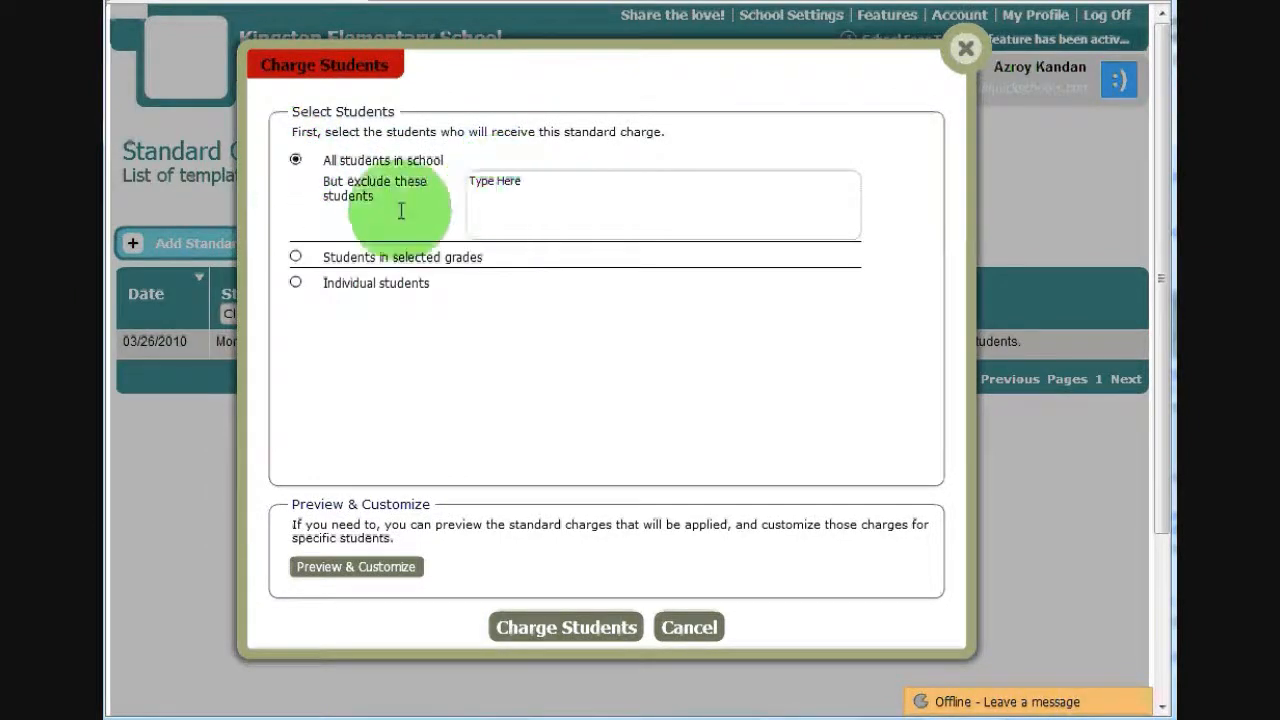
pyautogui.click(295, 257)
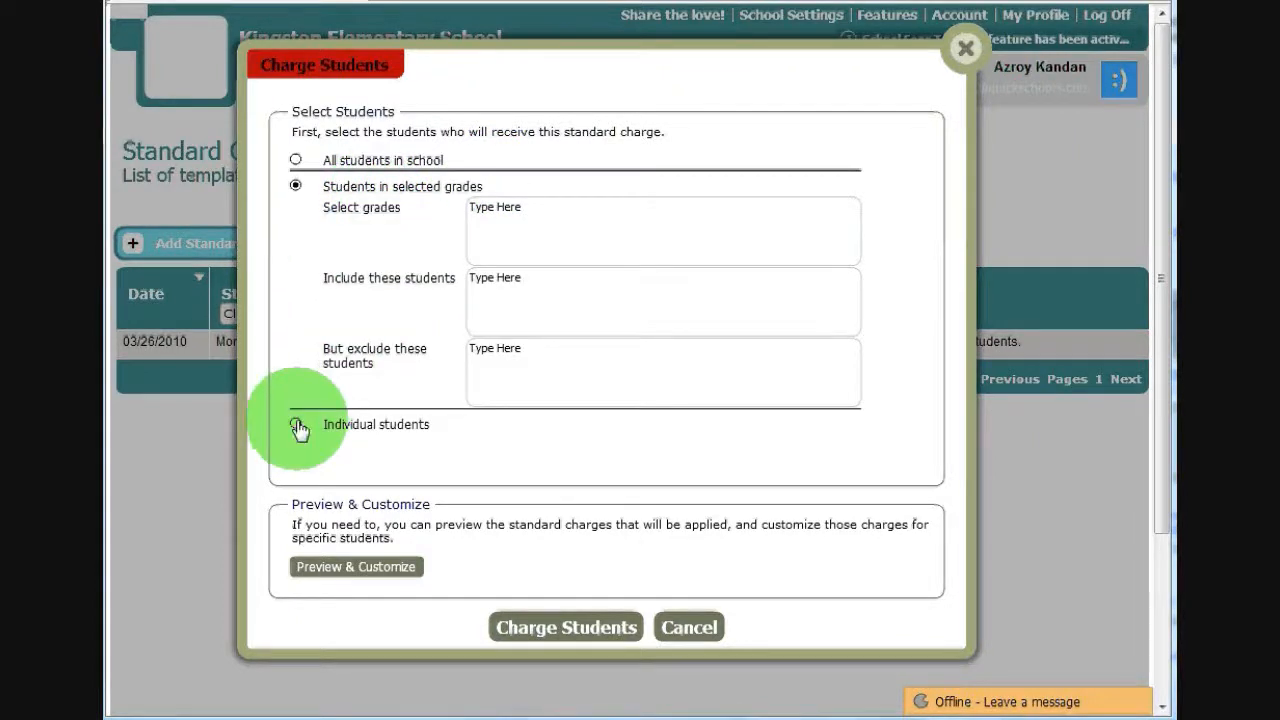
pyautogui.click(500, 208)
pyautogui.click(500, 295)
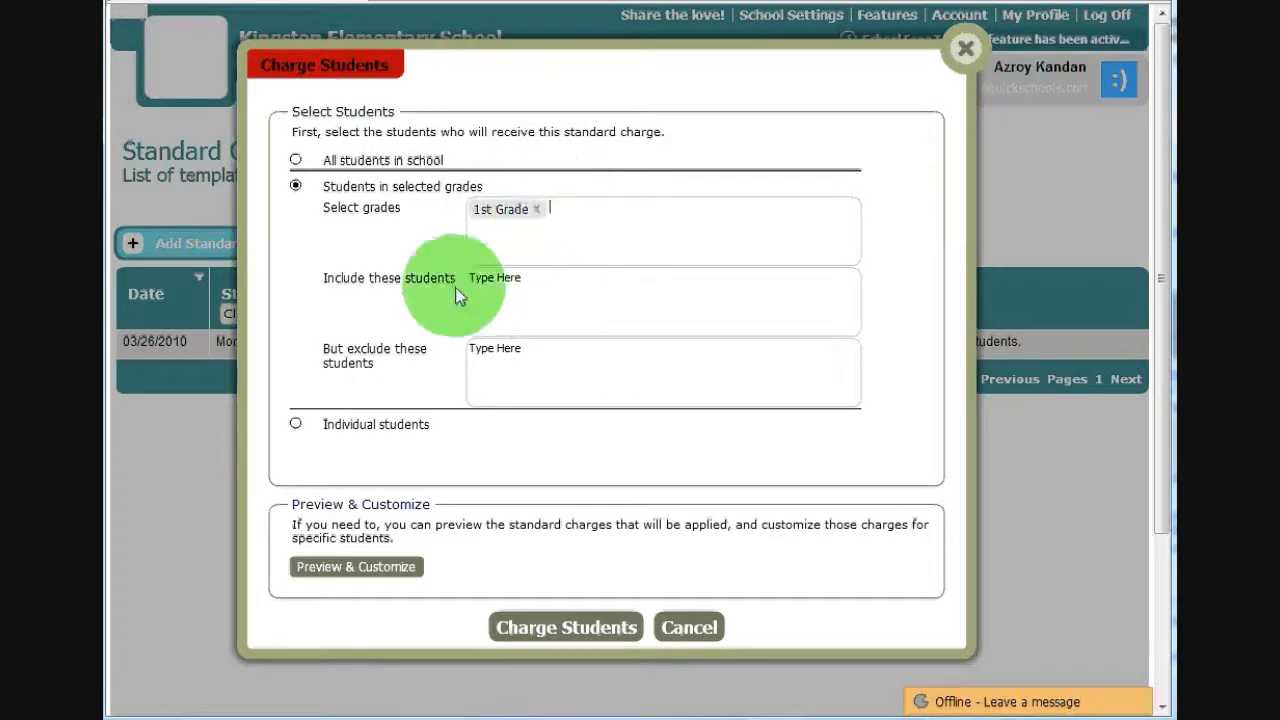
pyautogui.click(586, 208)
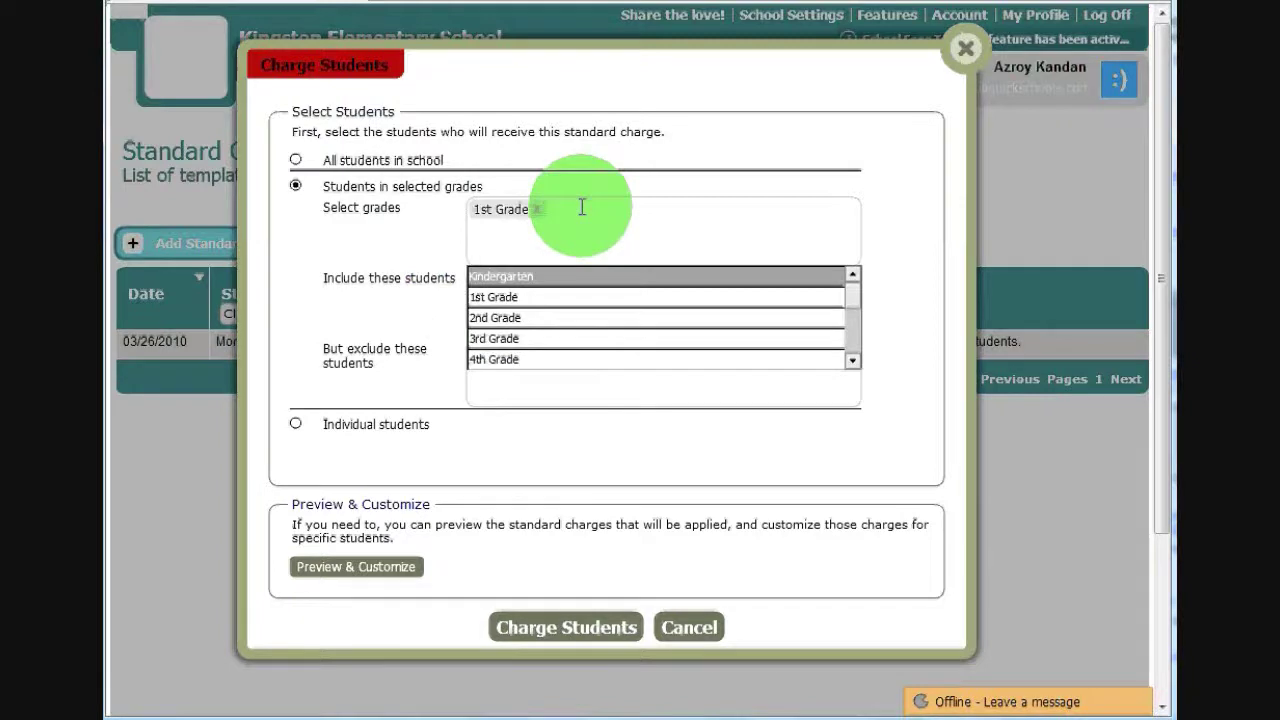
pyautogui.click(533, 319)
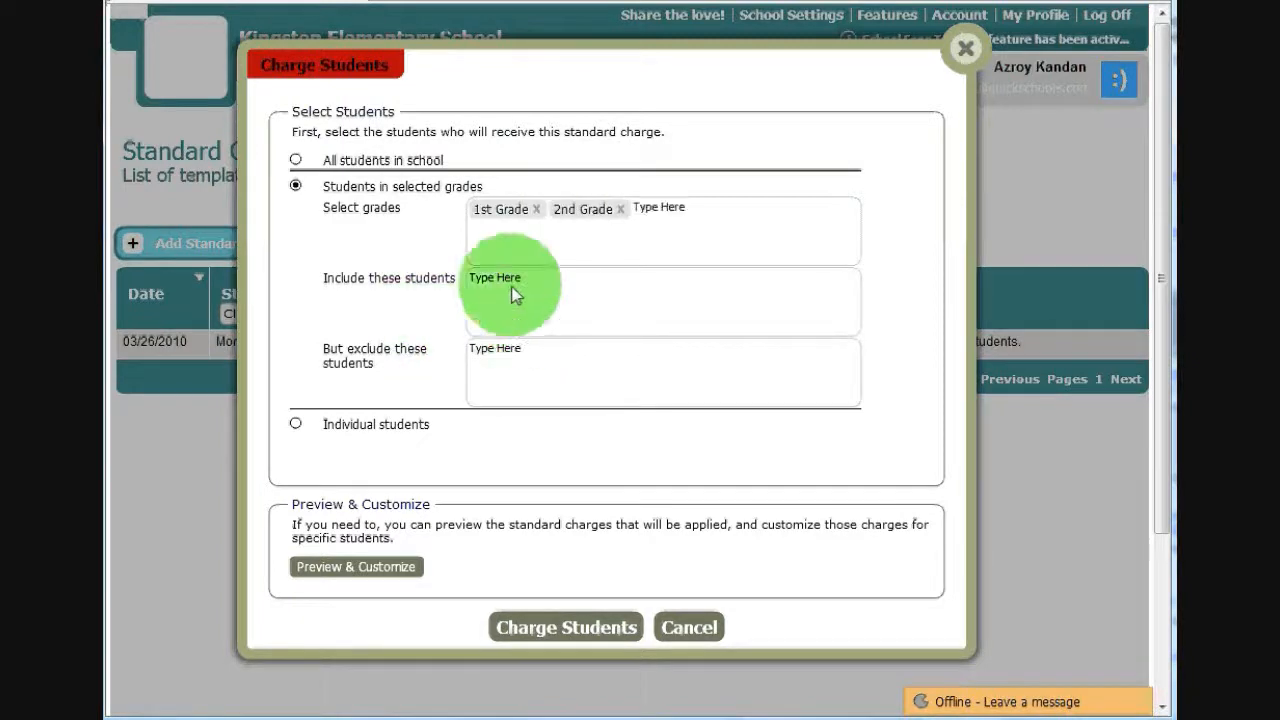
pyautogui.click(510, 290)
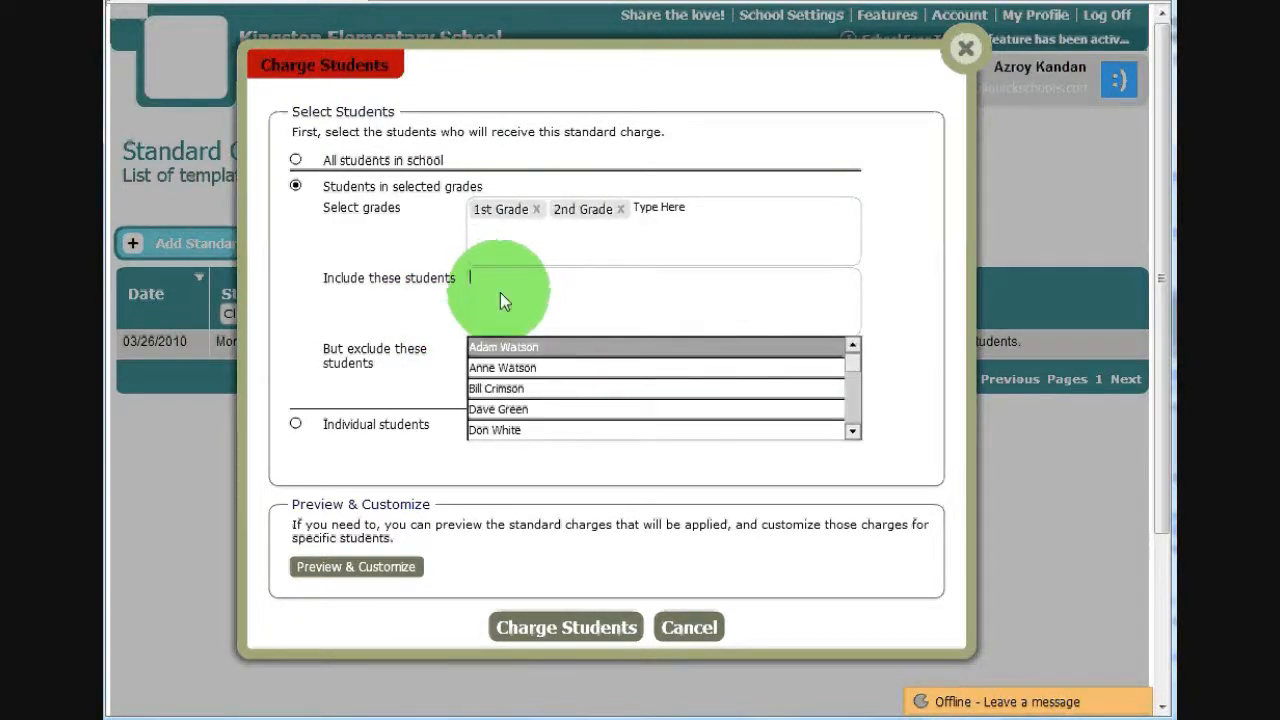
pyautogui.click(505, 347)
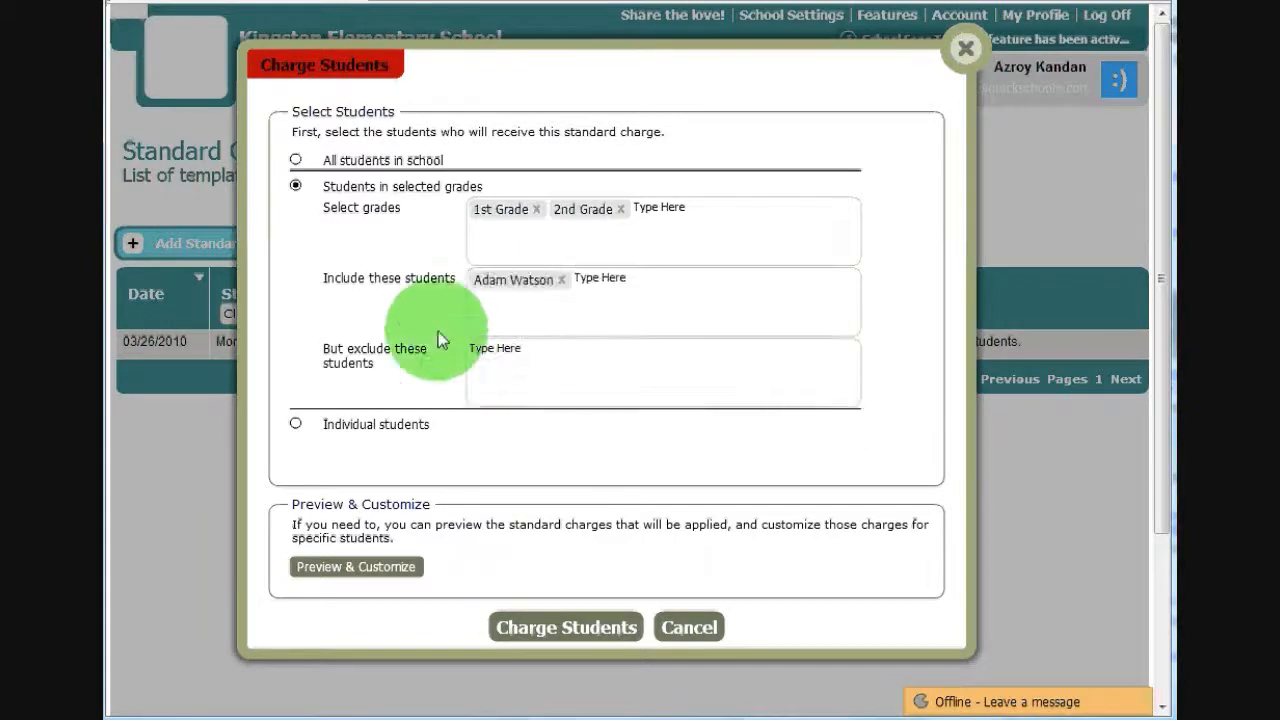
pyautogui.click(566, 627)
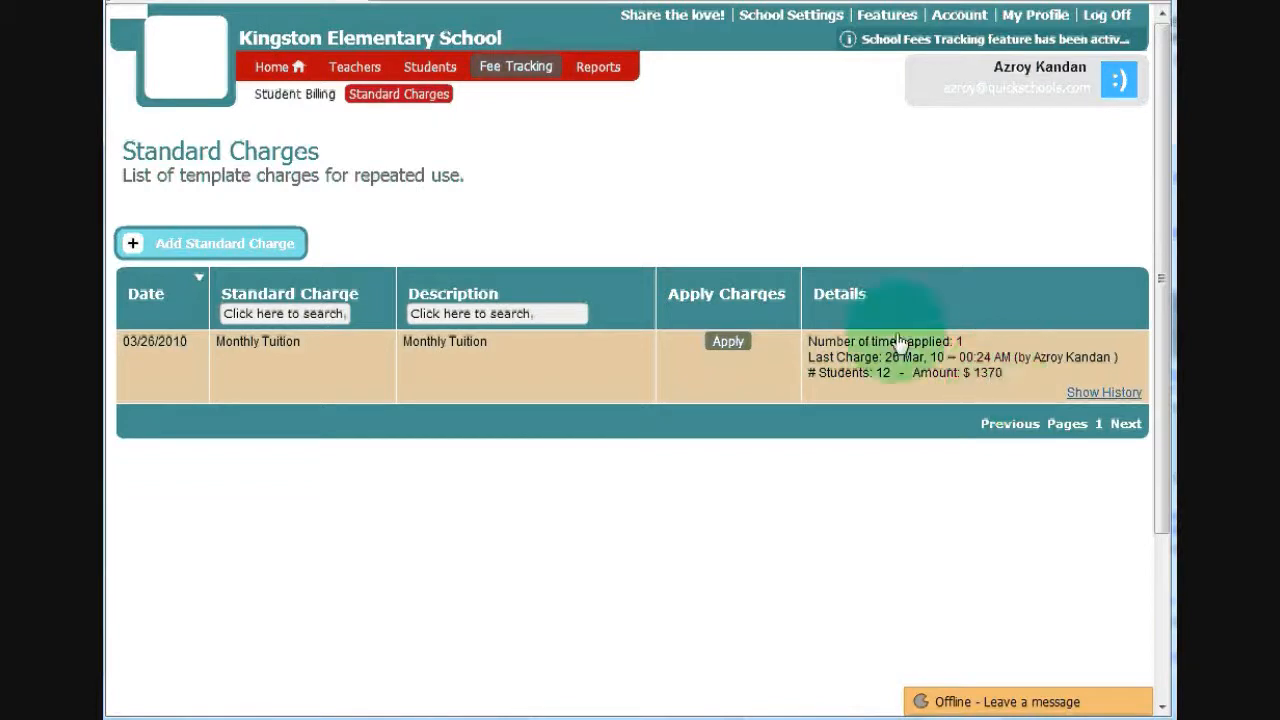
pyautogui.click(305, 94)
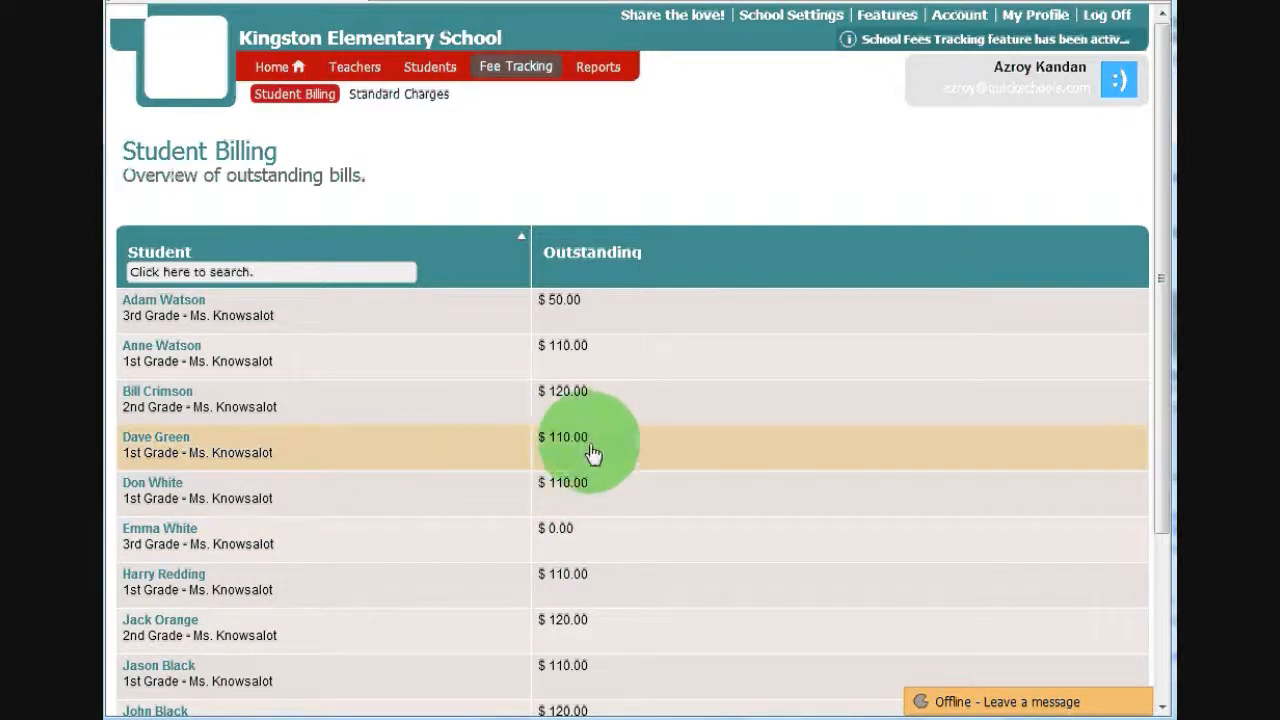
pyautogui.click(594, 447)
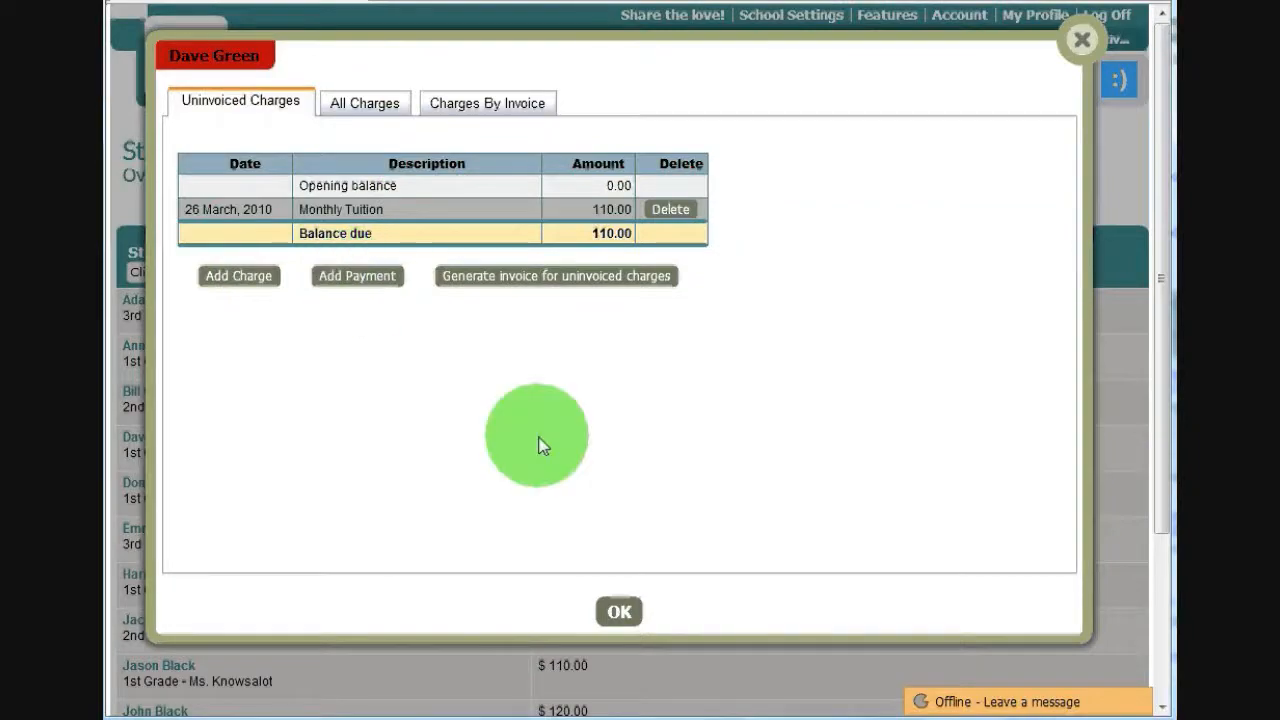
pyautogui.click(619, 612)
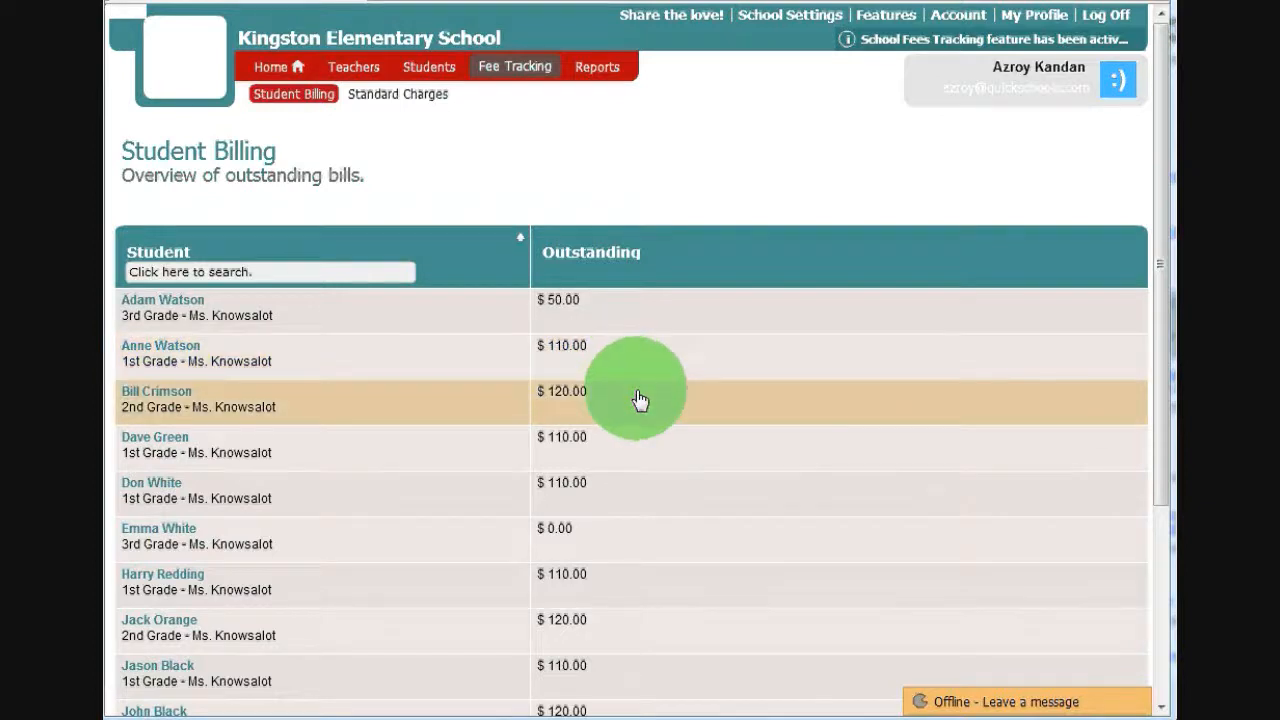
pyautogui.click(640, 399)
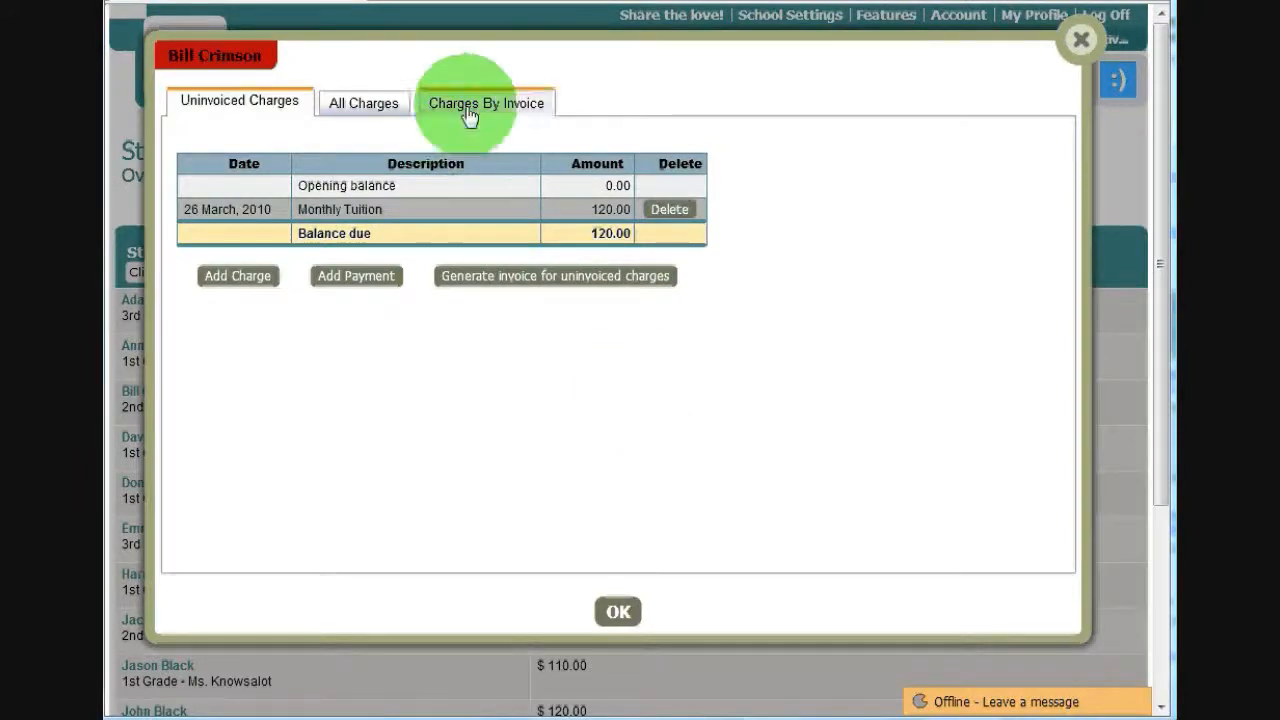
pyautogui.click(520, 276)
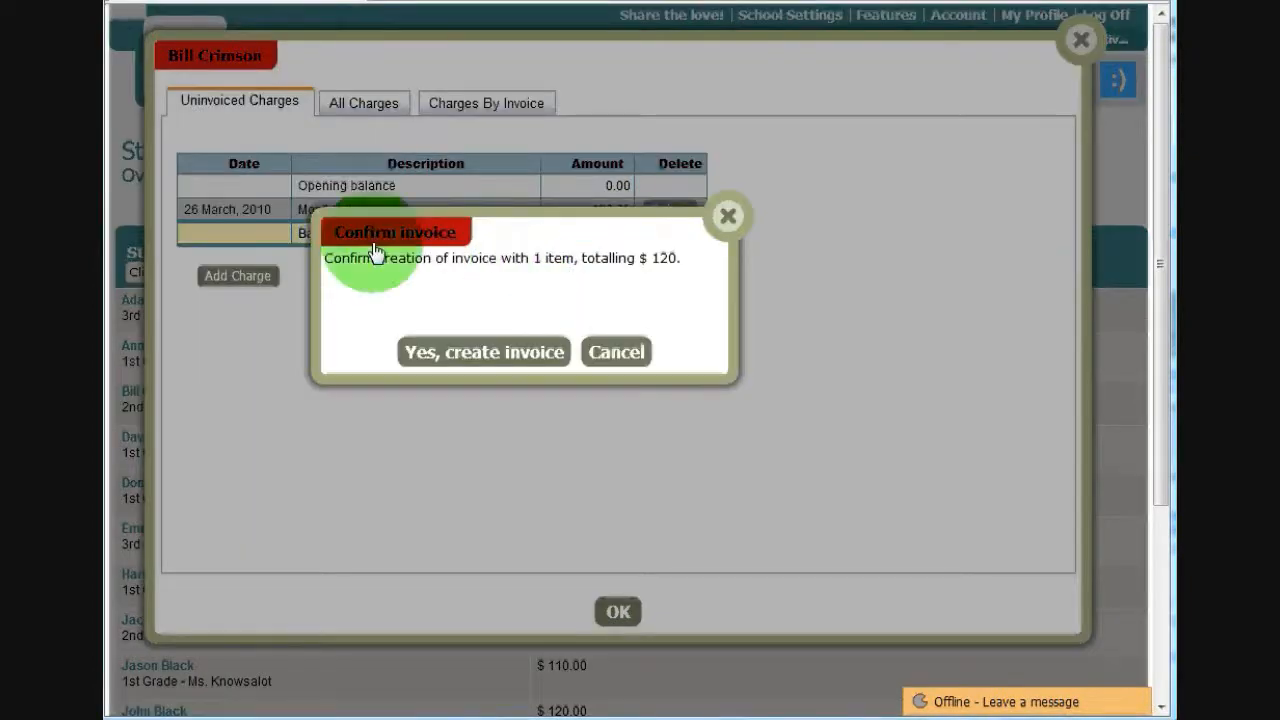
pyautogui.click(470, 352)
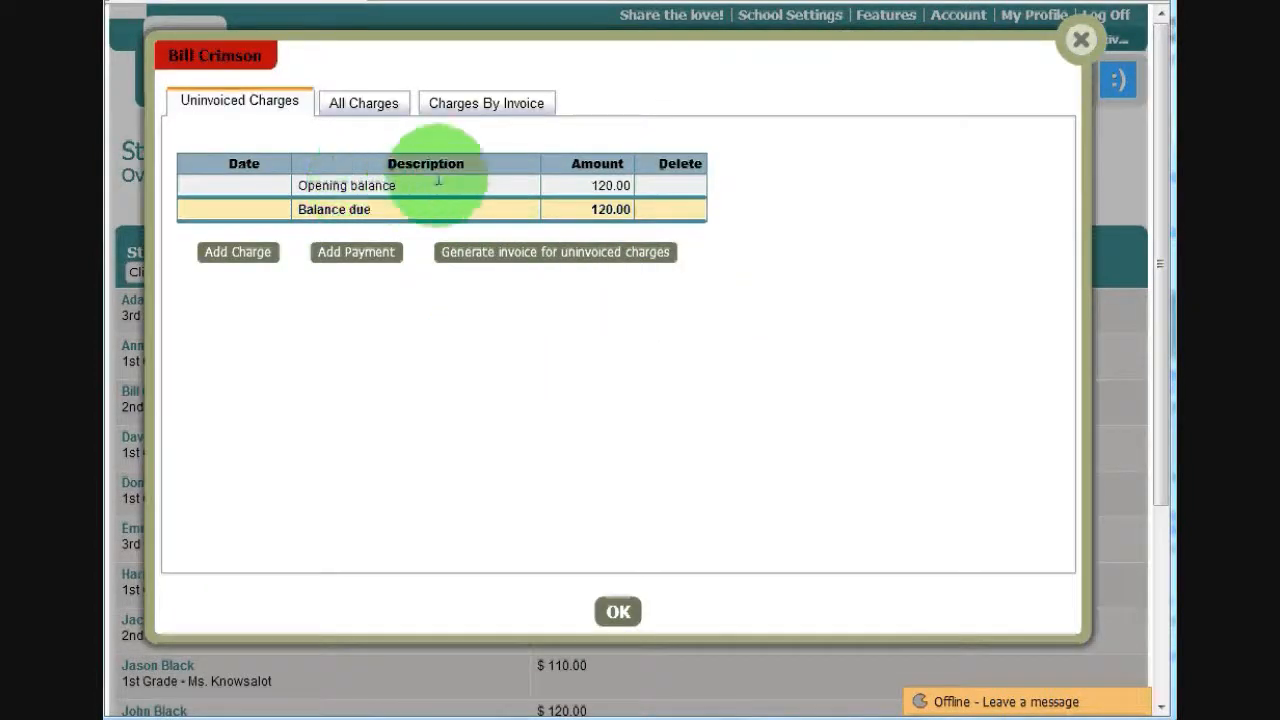
# Step: View invoice 000001 under Charges By Invoice and open its PDF in Adobe Reader
pyautogui.click(470, 108)
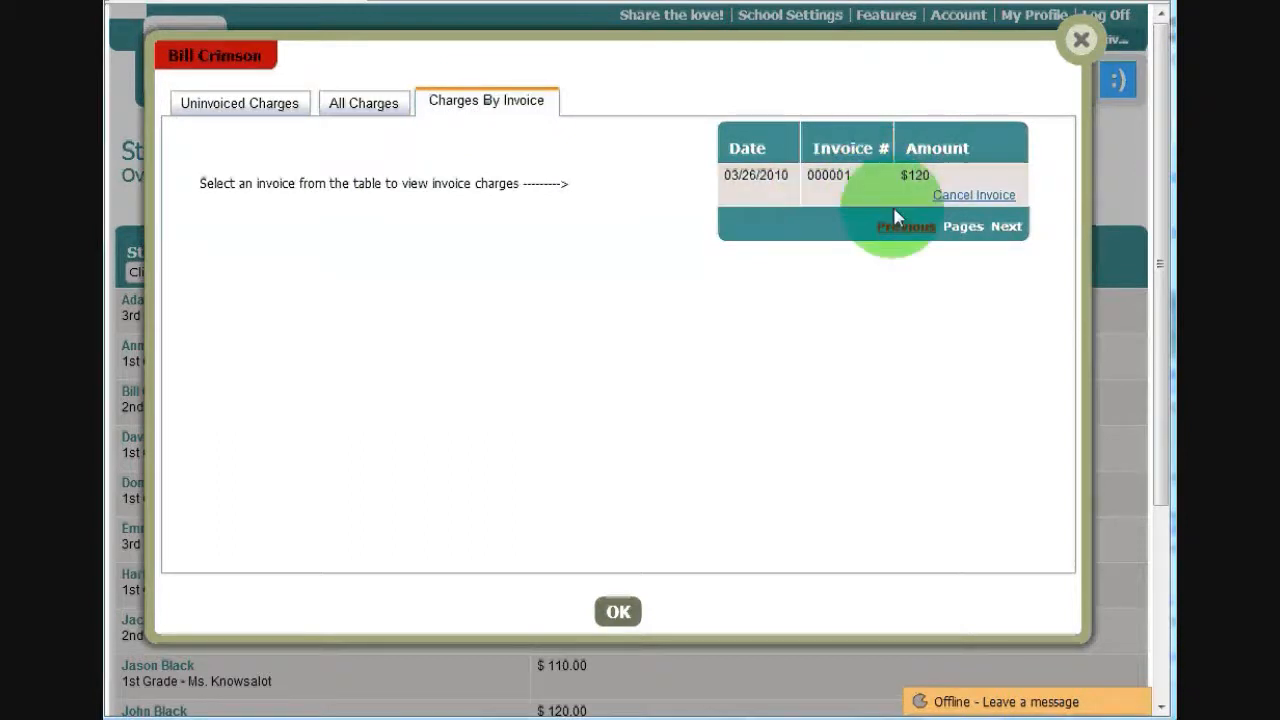
pyautogui.click(855, 178)
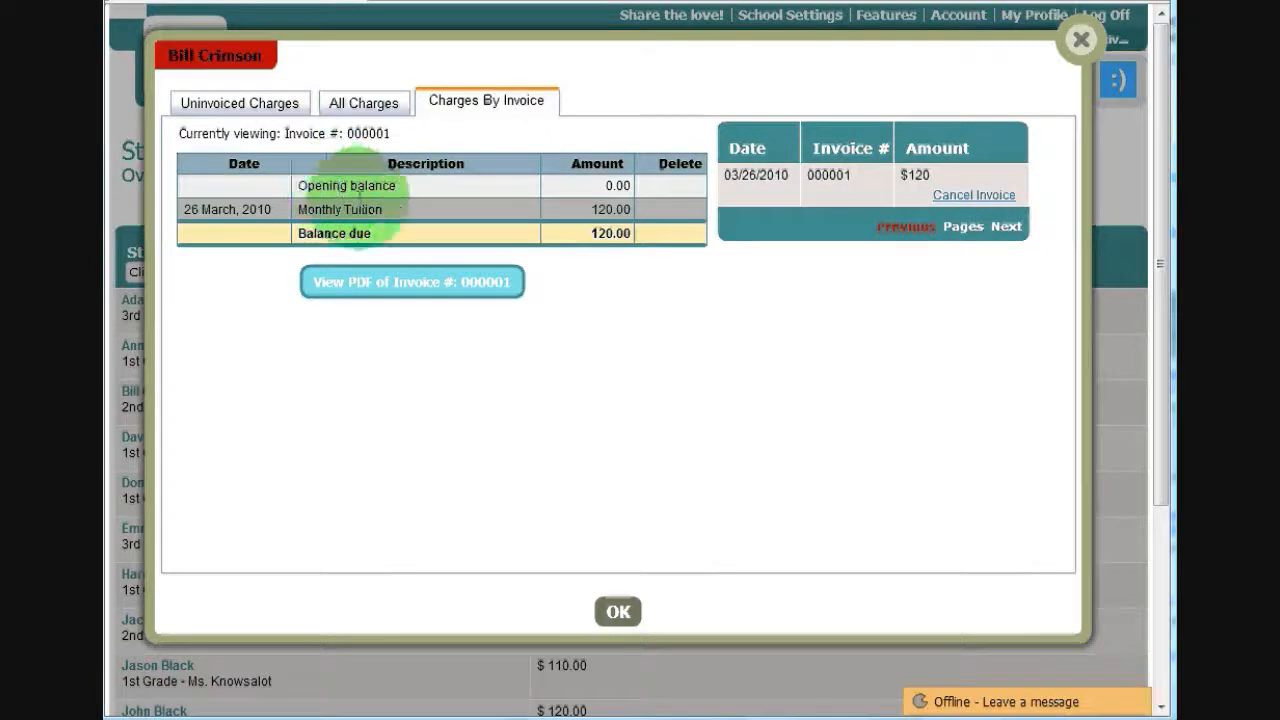
pyautogui.click(400, 282)
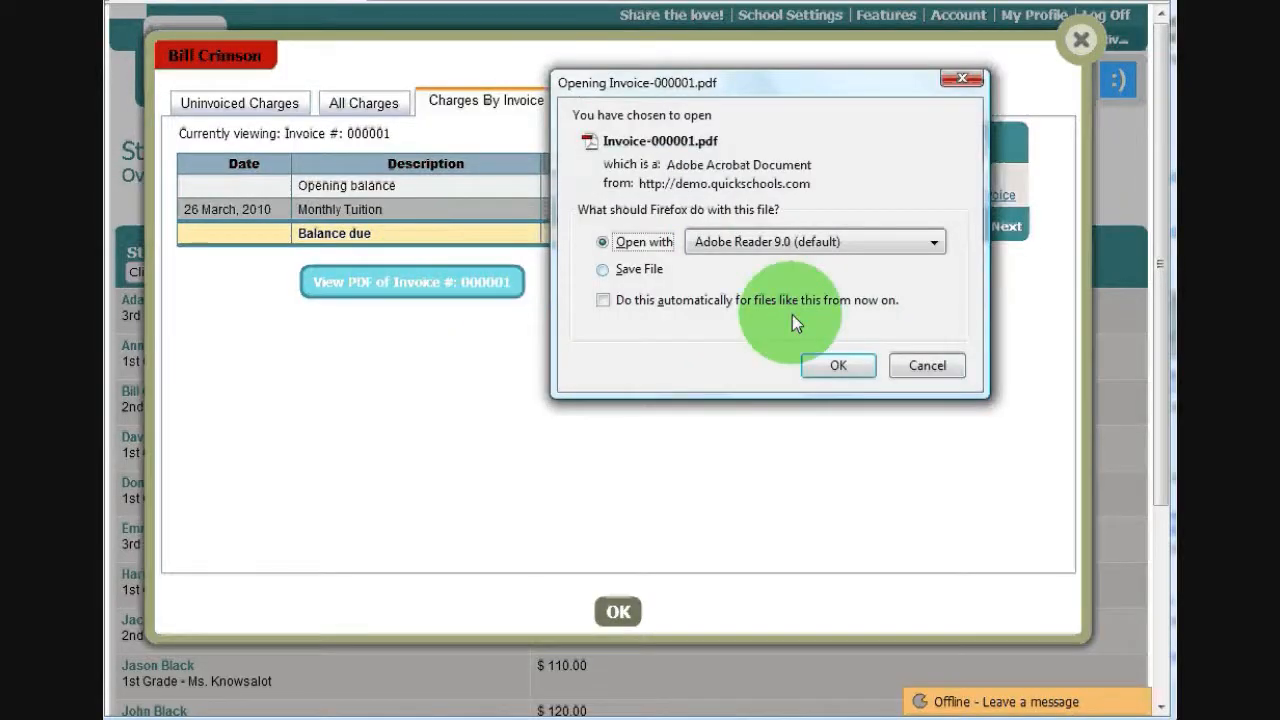
pyautogui.click(838, 365)
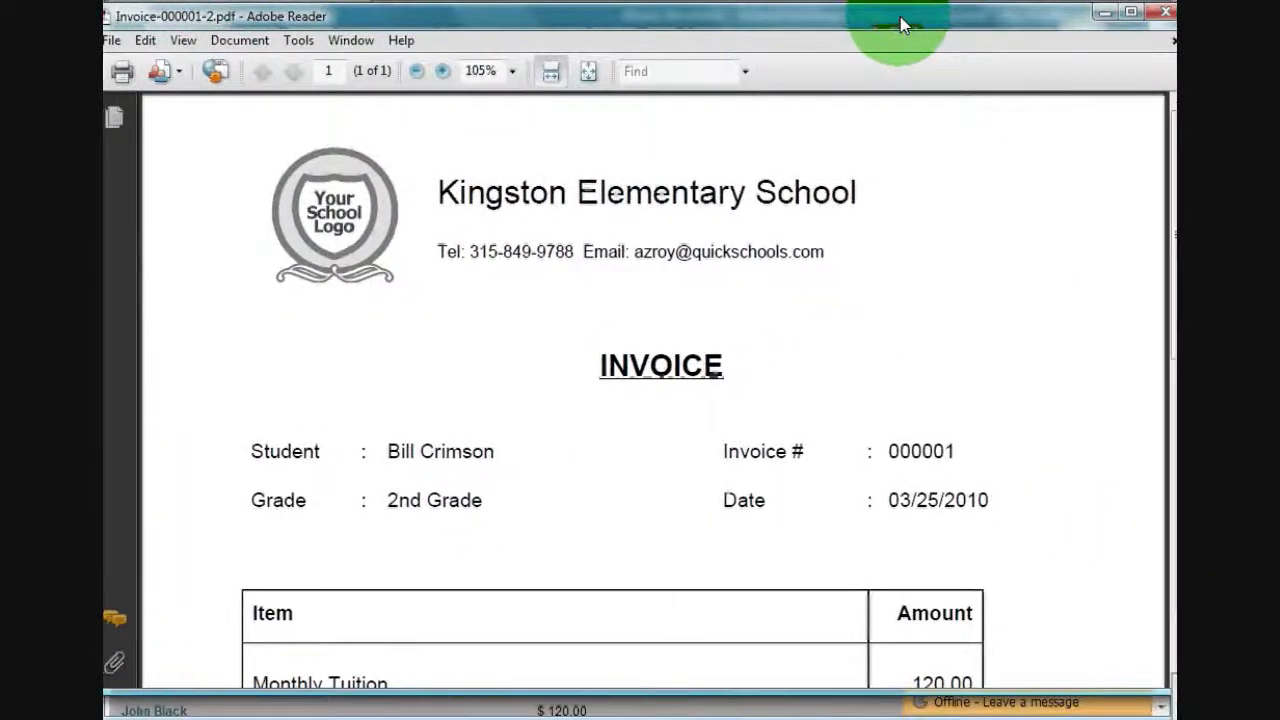
pyautogui.scroll(-3, 899, 225)
pyautogui.scroll(-3, 899, 225)
pyautogui.scroll(-3, 903, 232)
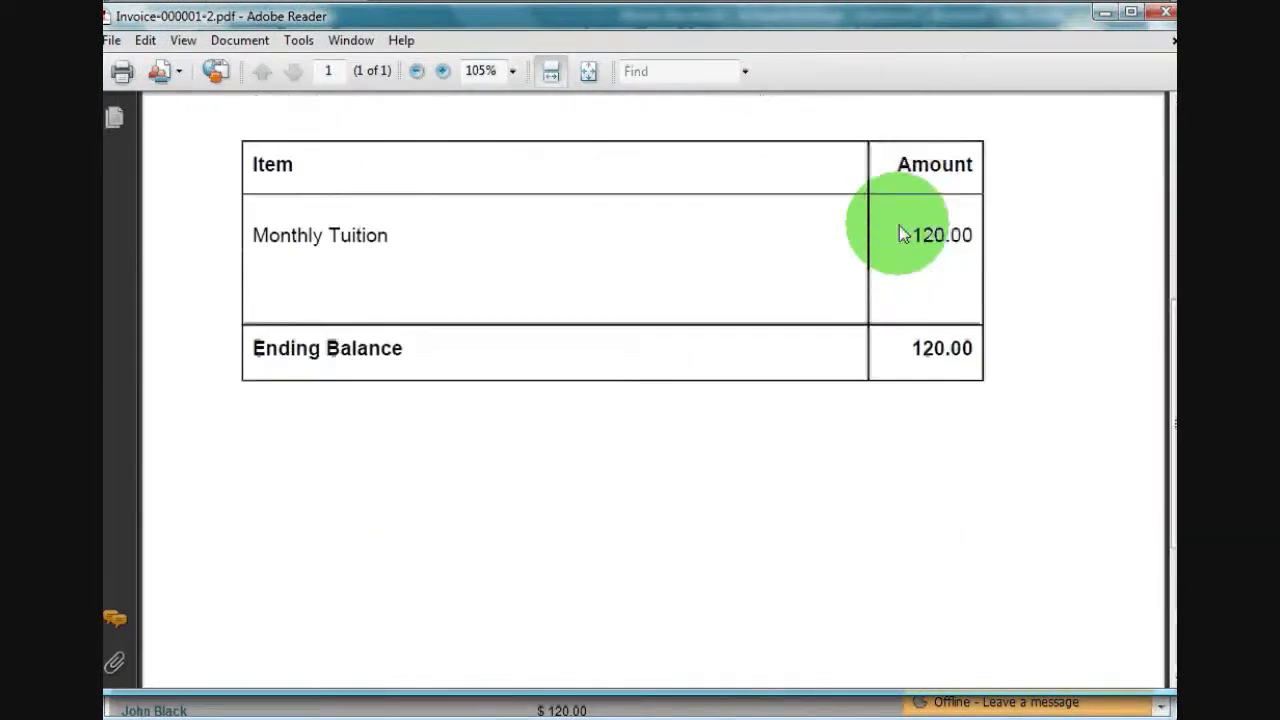
pyautogui.scroll(-3, 903, 234)
pyautogui.scroll(3, 897, 223)
pyautogui.scroll(3, 897, 223)
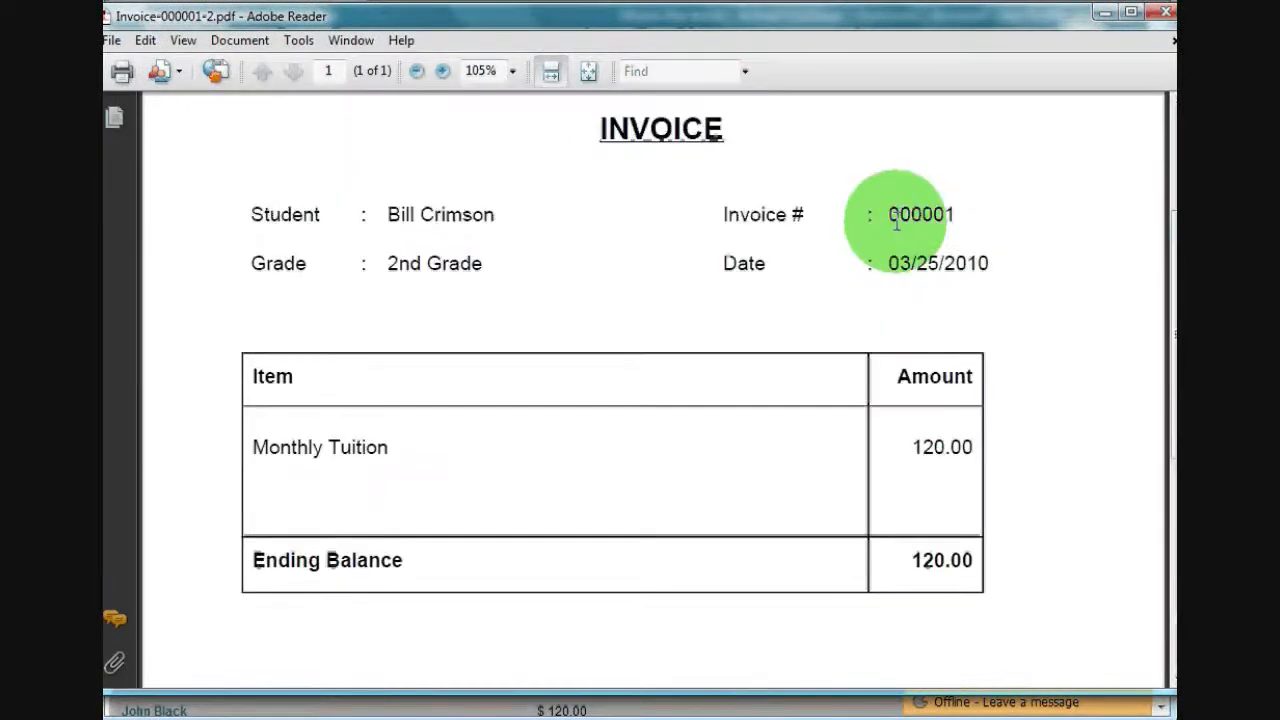
pyautogui.scroll(3, 897, 225)
pyautogui.click(1165, 12)
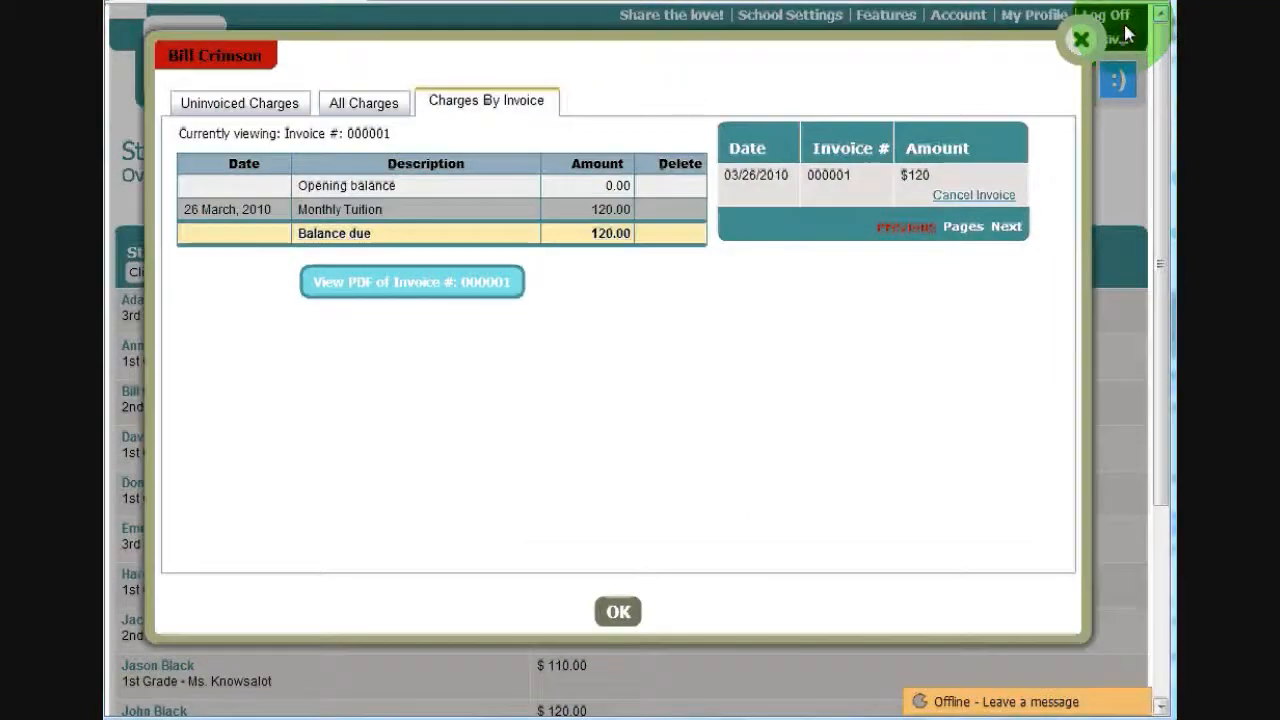
pyautogui.click(617, 611)
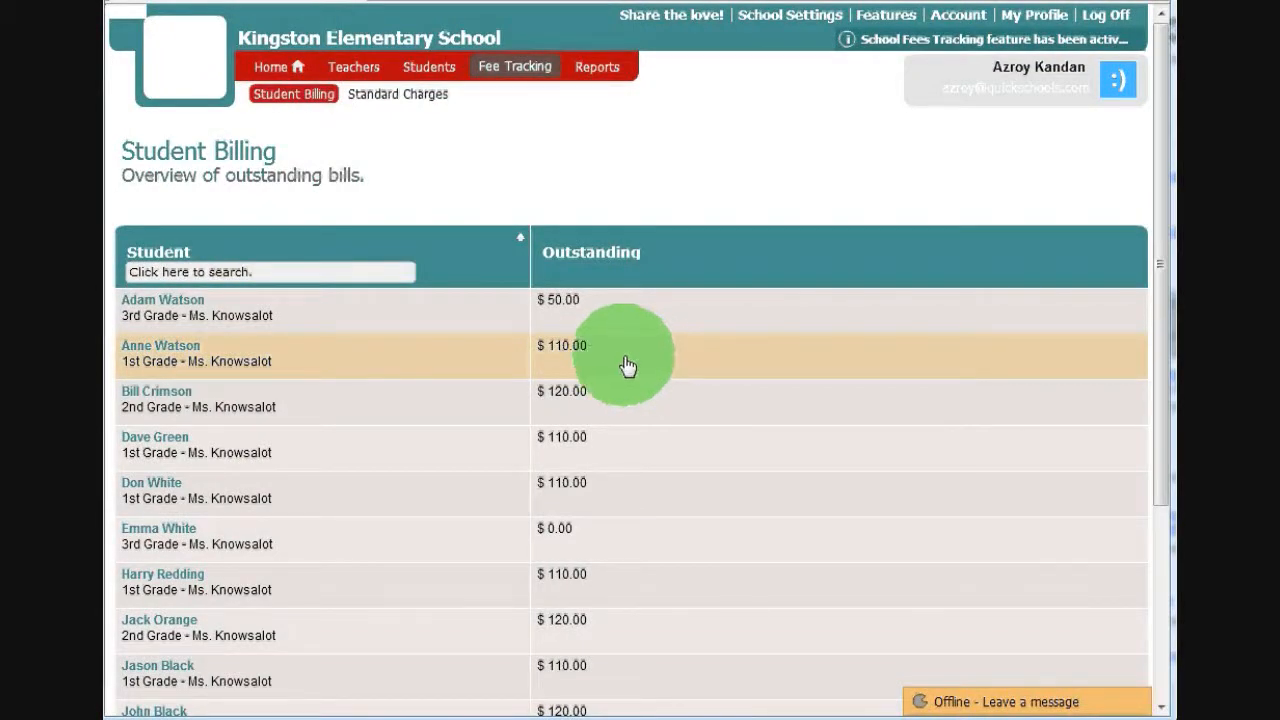
pyautogui.click(429, 67)
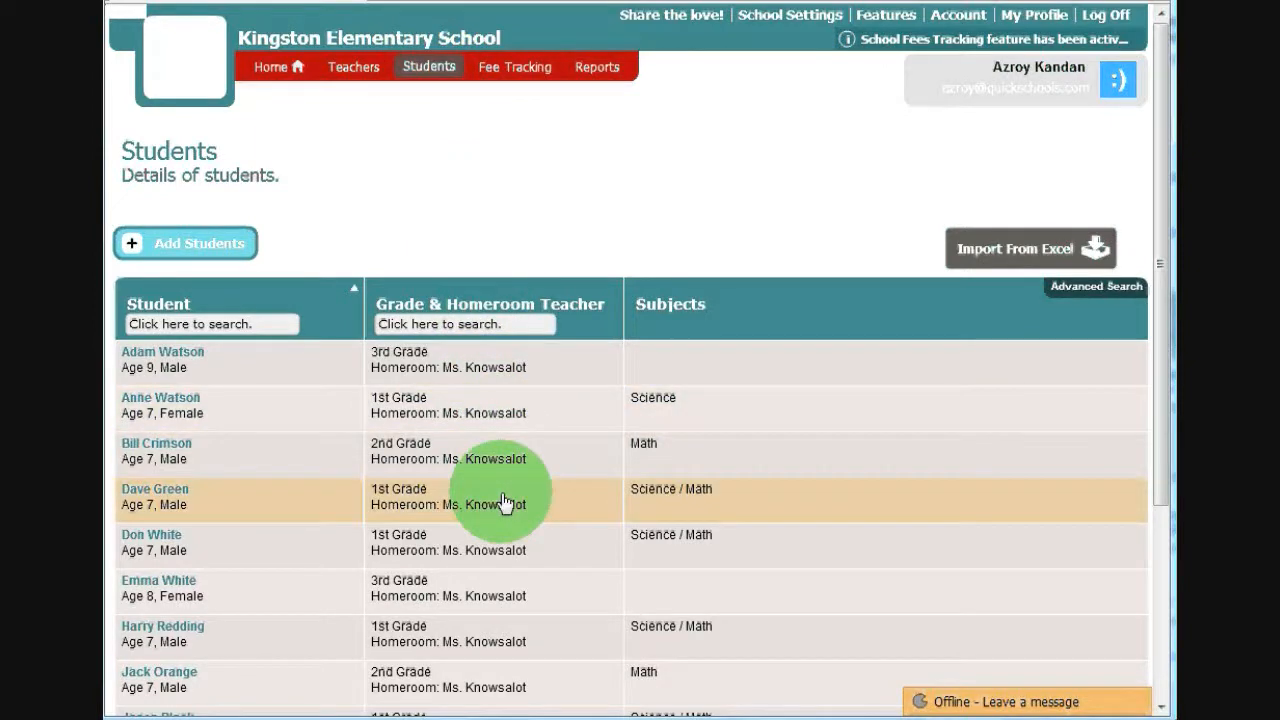
pyautogui.click(505, 500)
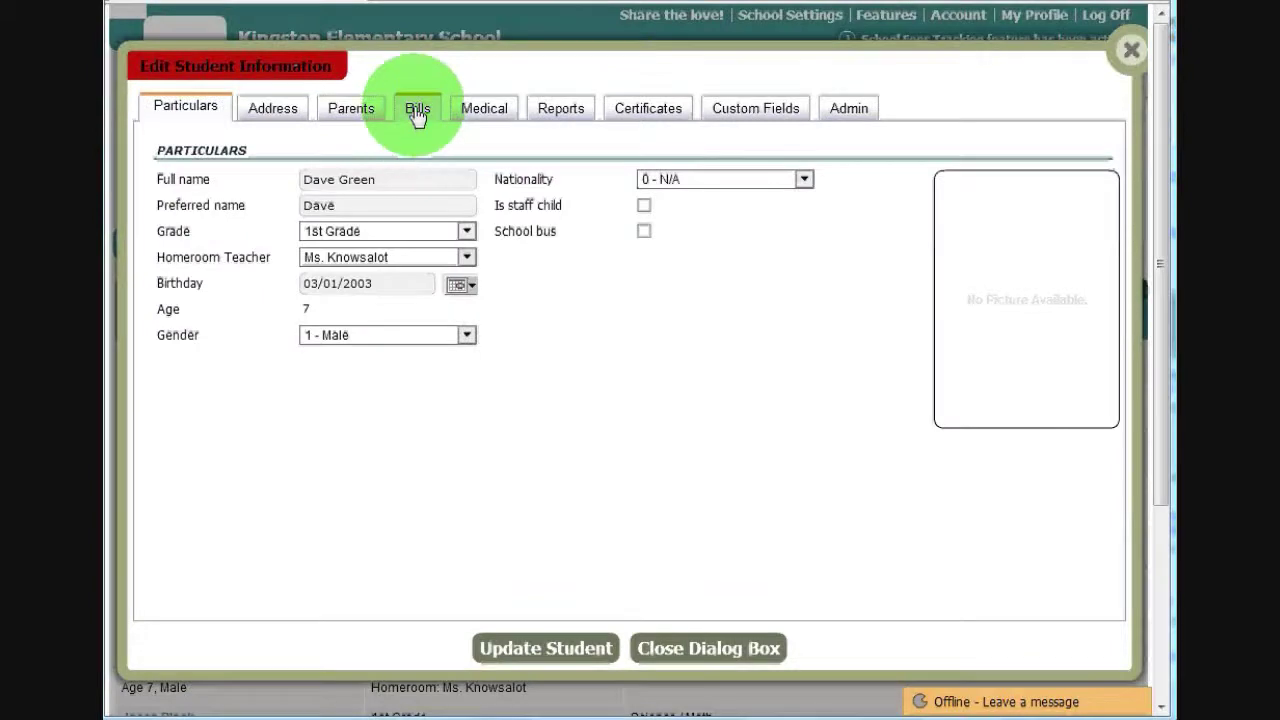
pyautogui.click(417, 108)
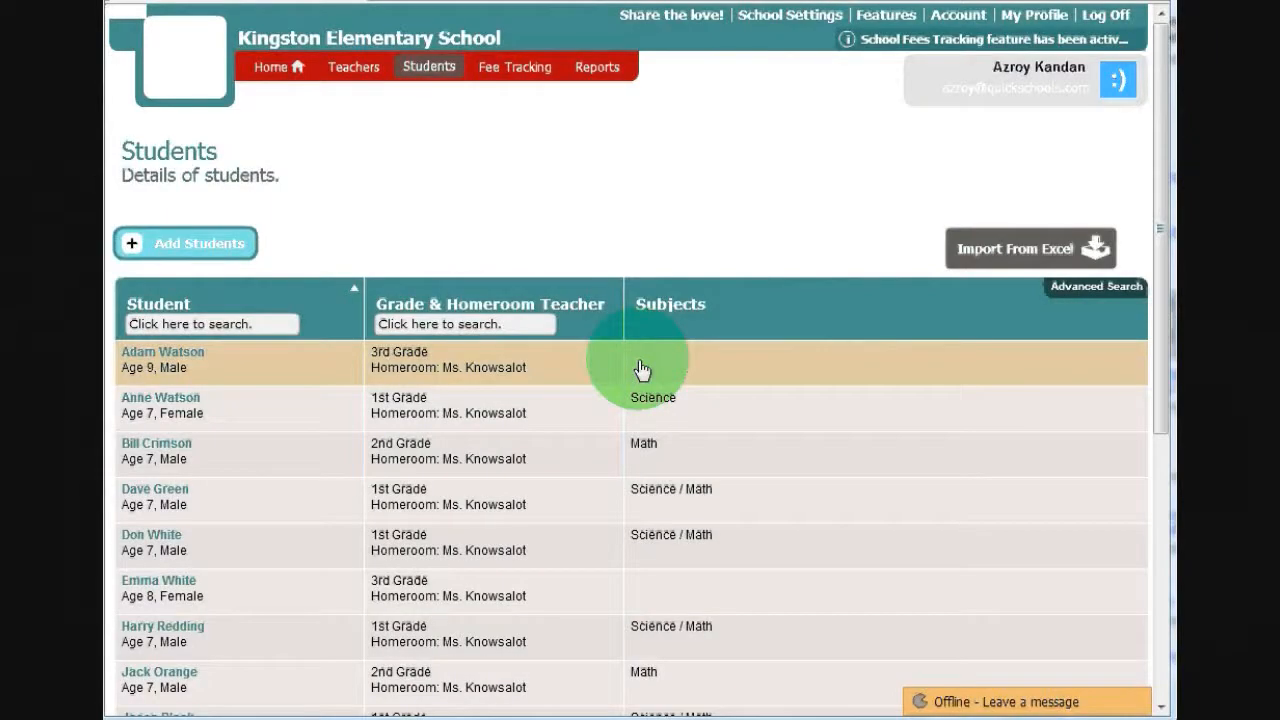
# Step: Go to the Reports overview listing the school fees reports
pyautogui.click(597, 66)
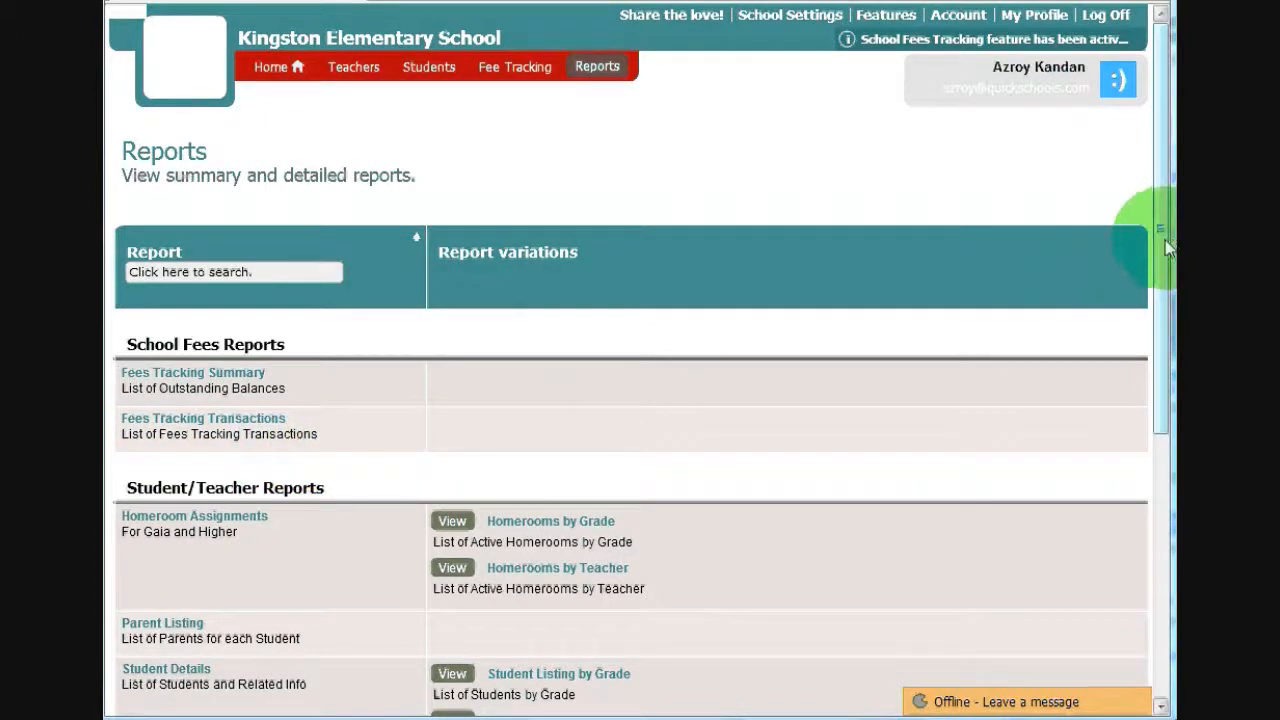
pyautogui.moveTo(1163, 250); pyautogui.dragTo(1163, 300)
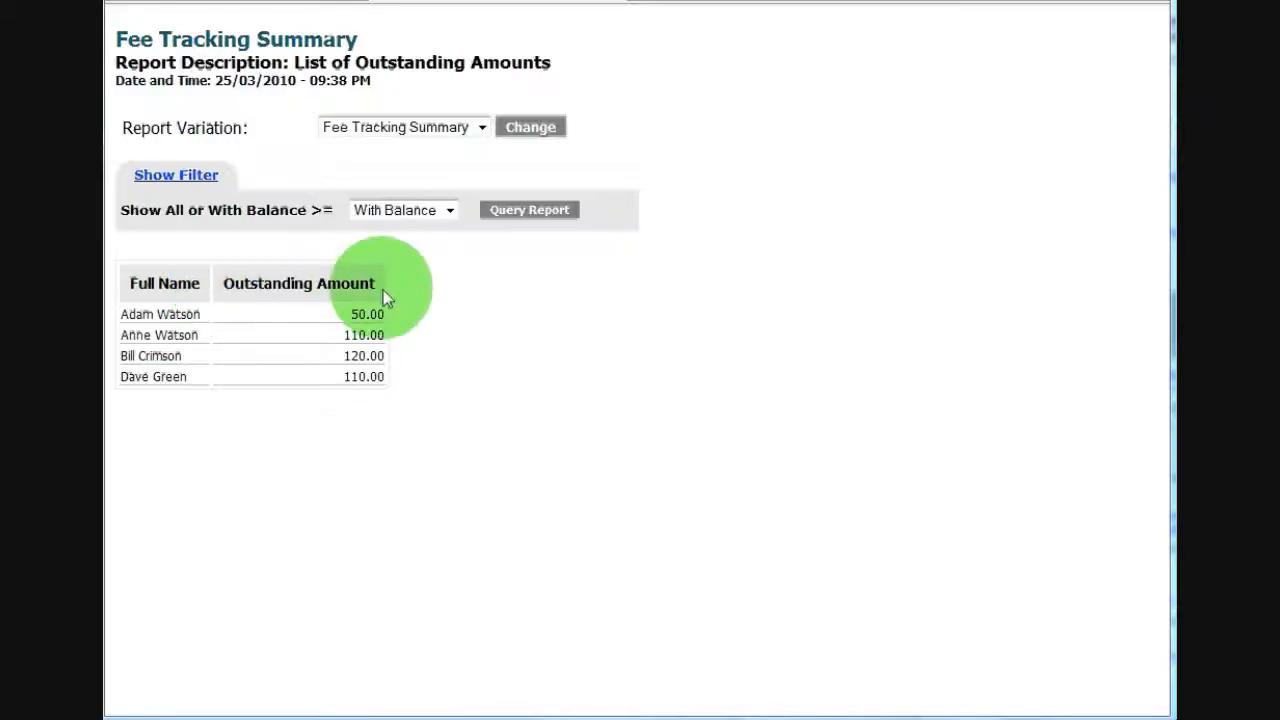
# Step: Keep the With Balance filter on students with a balance and highlight the 1,420.00 grand total
pyautogui.click(450, 210)
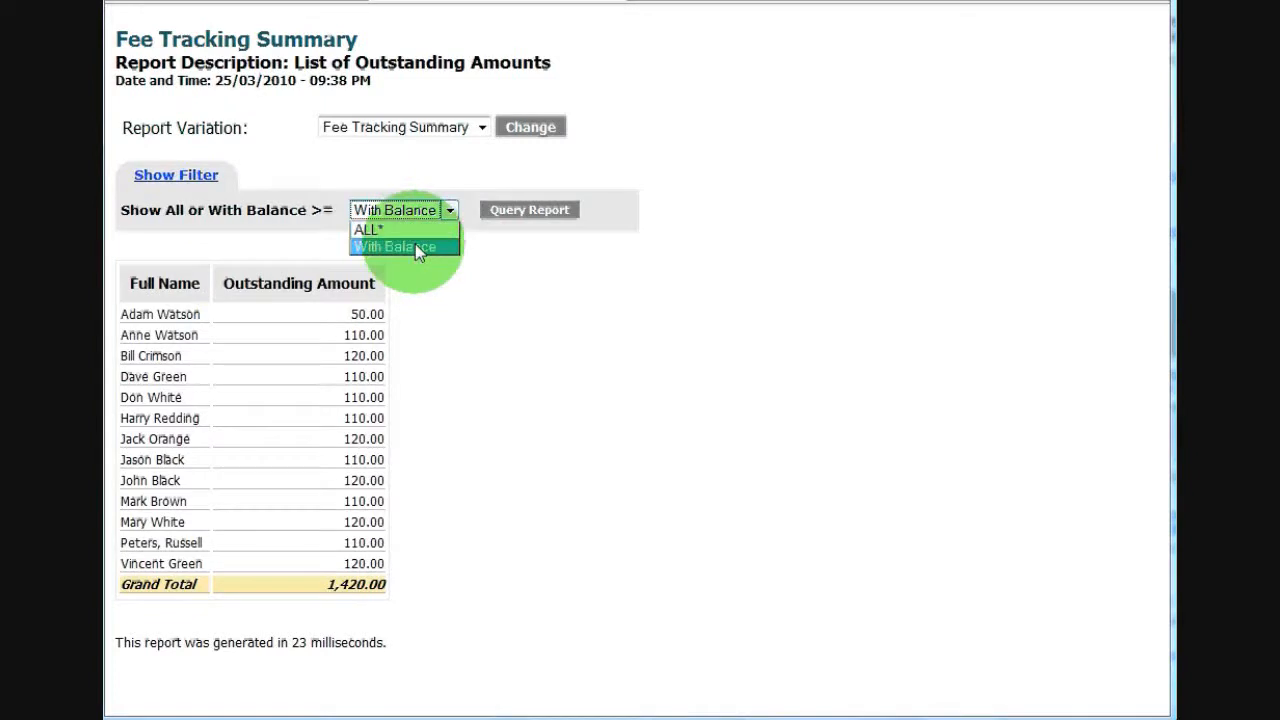
pyautogui.click(415, 247)
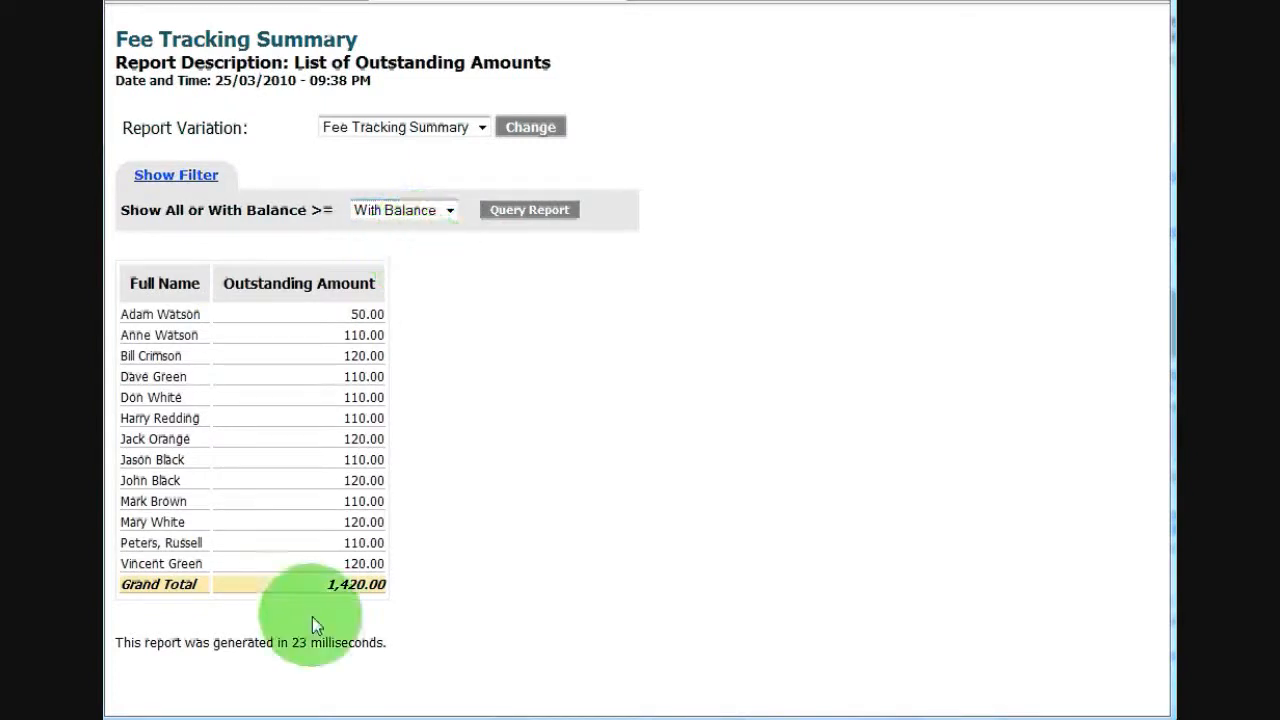
pyautogui.moveTo(318, 586); pyautogui.dragTo(370, 586)
# Step: Check the Report Variation list and switch to the Fees Tracking Transactions report
pyautogui.click(440, 581)
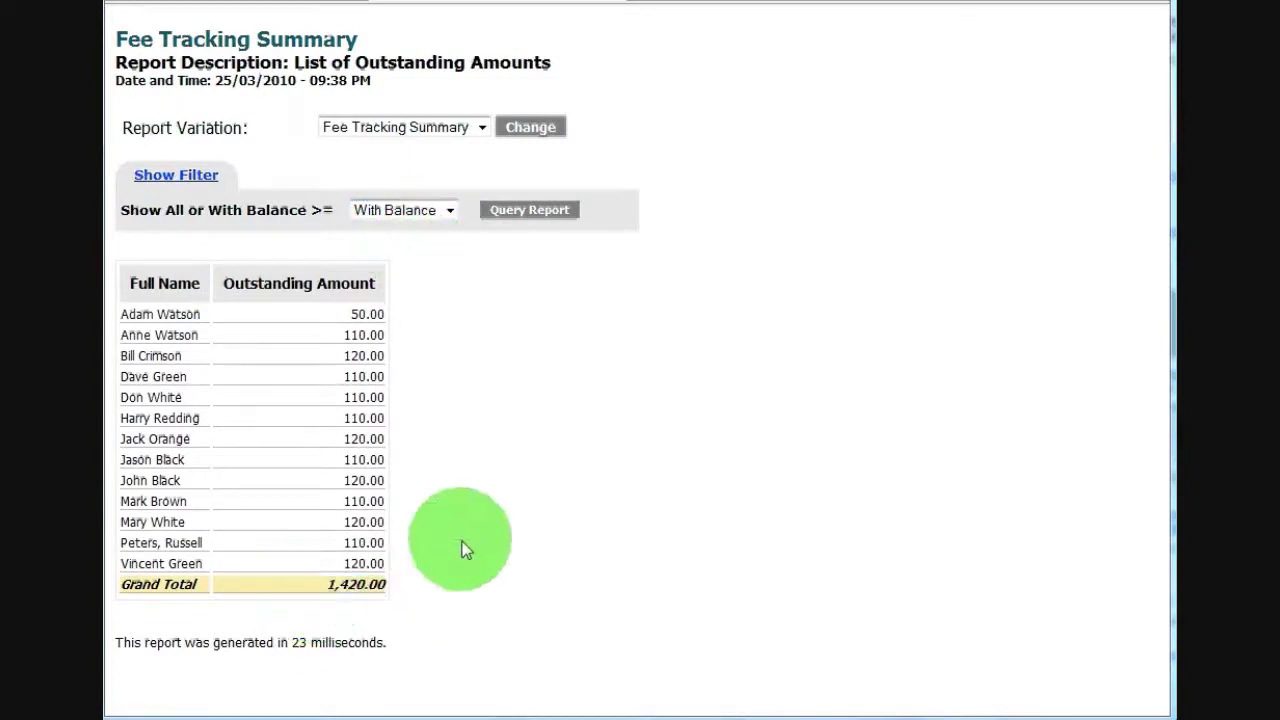
pyautogui.click(481, 127)
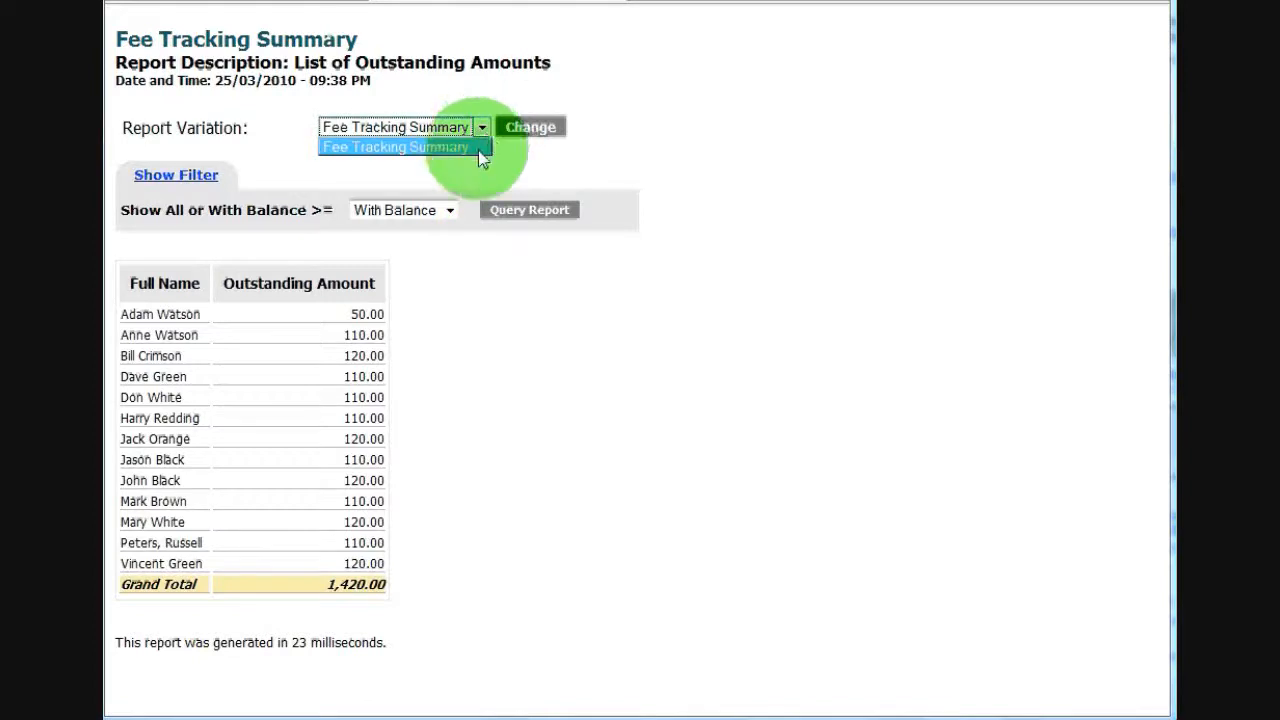
pyautogui.click(481, 132)
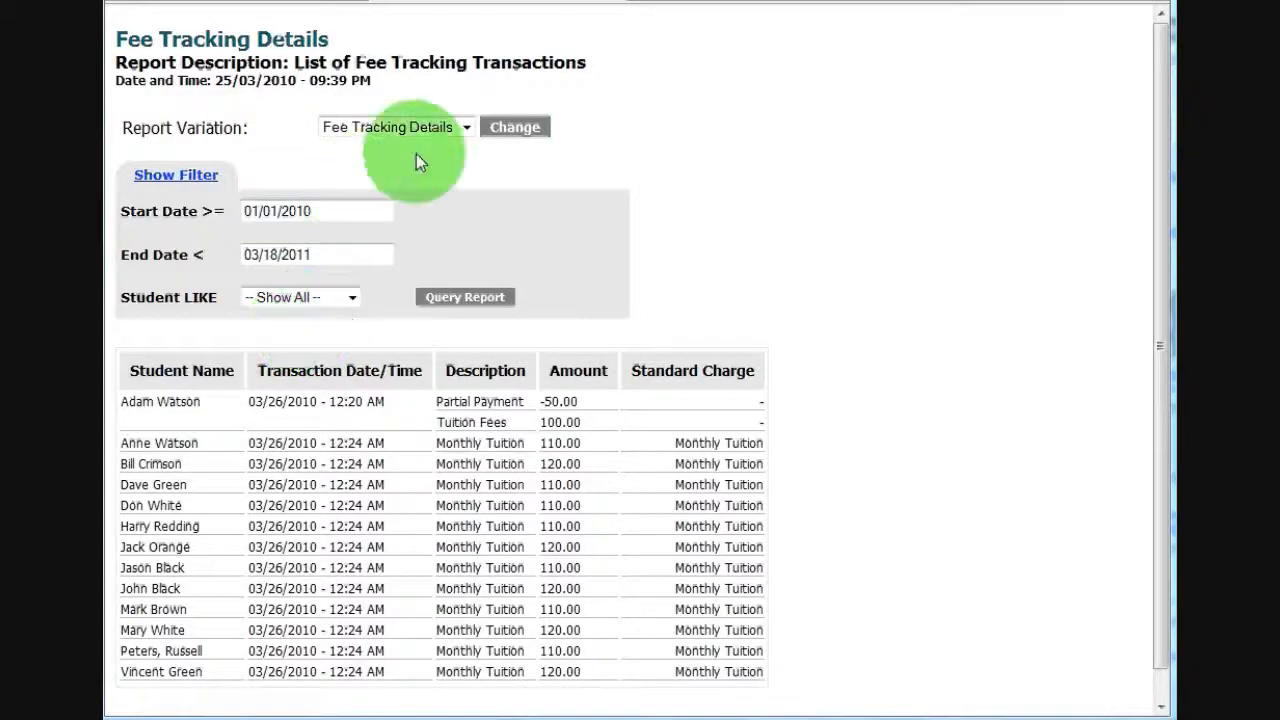
# Step: Inspect the Report Variation and Student LIKE filter lists without changing them, then return to Reports
pyautogui.click(466, 130)
pyautogui.click(466, 135)
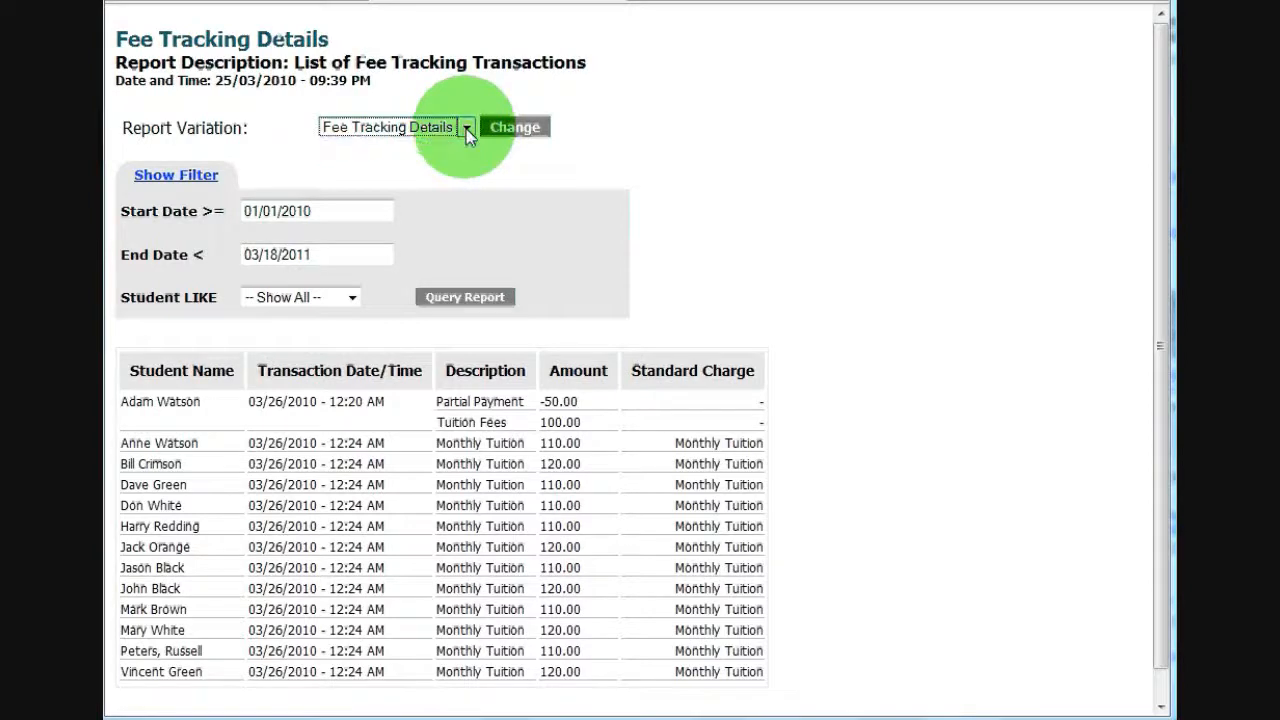
pyautogui.click(351, 297)
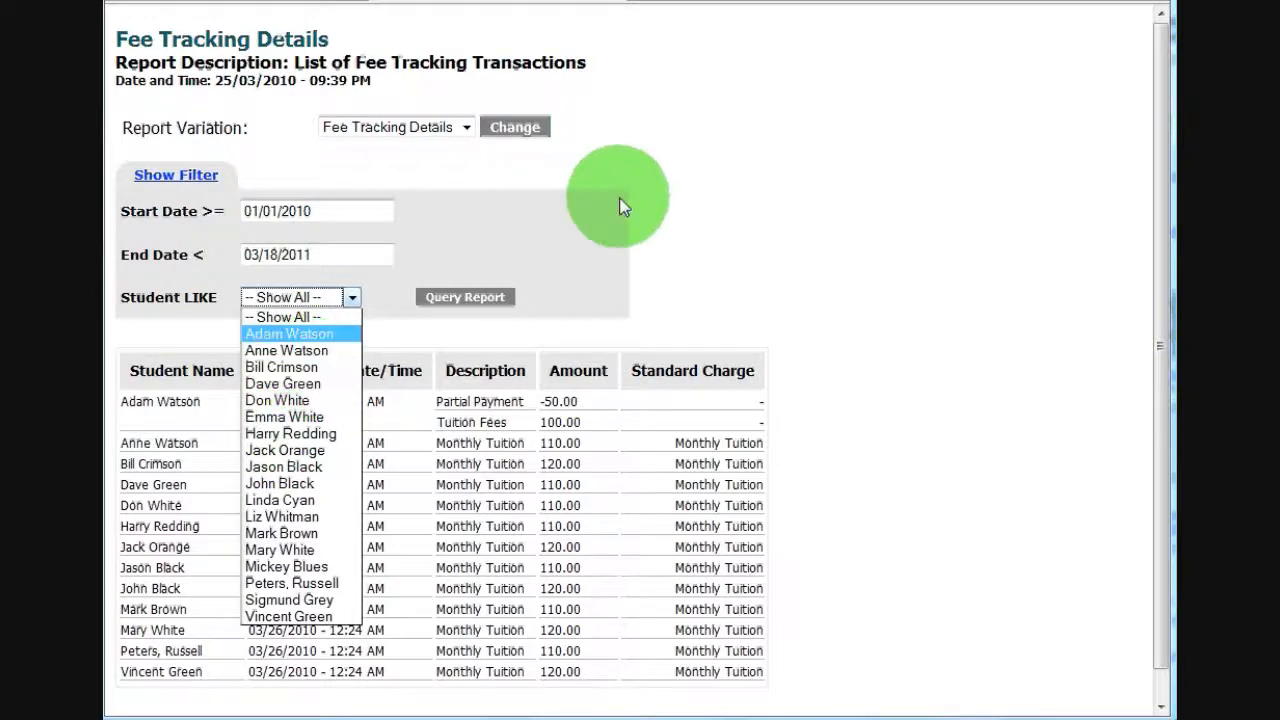
pyautogui.click(656, 192)
pyautogui.moveTo(1163, 228); pyautogui.dragTo(1163, 258)
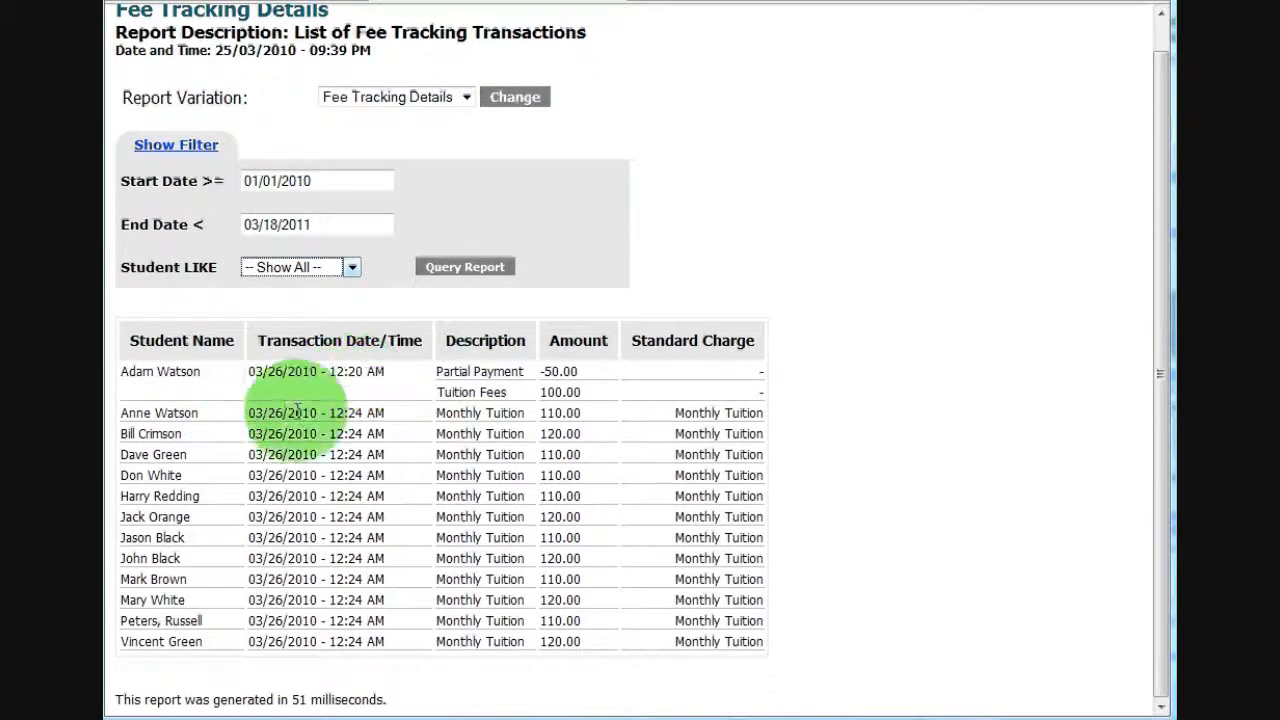
pyautogui.moveTo(1154, 194); pyautogui.dragTo(1154, 150)
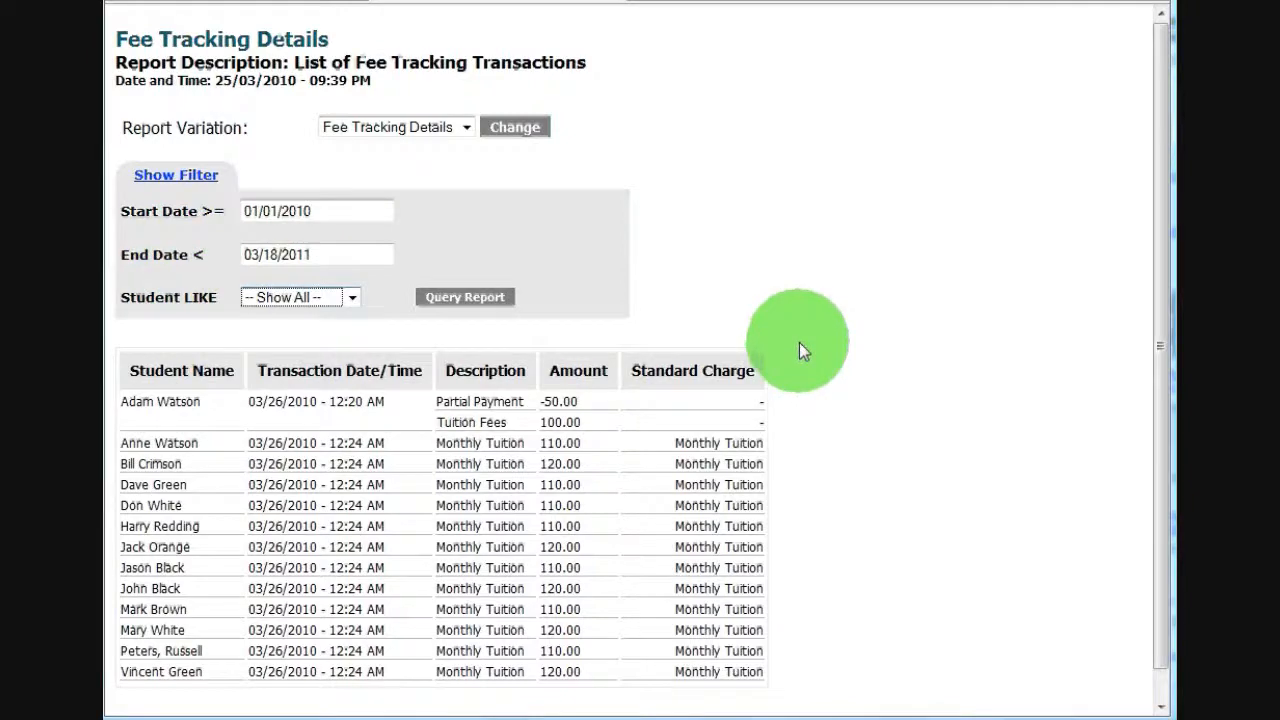
pyautogui.click(620, 4)
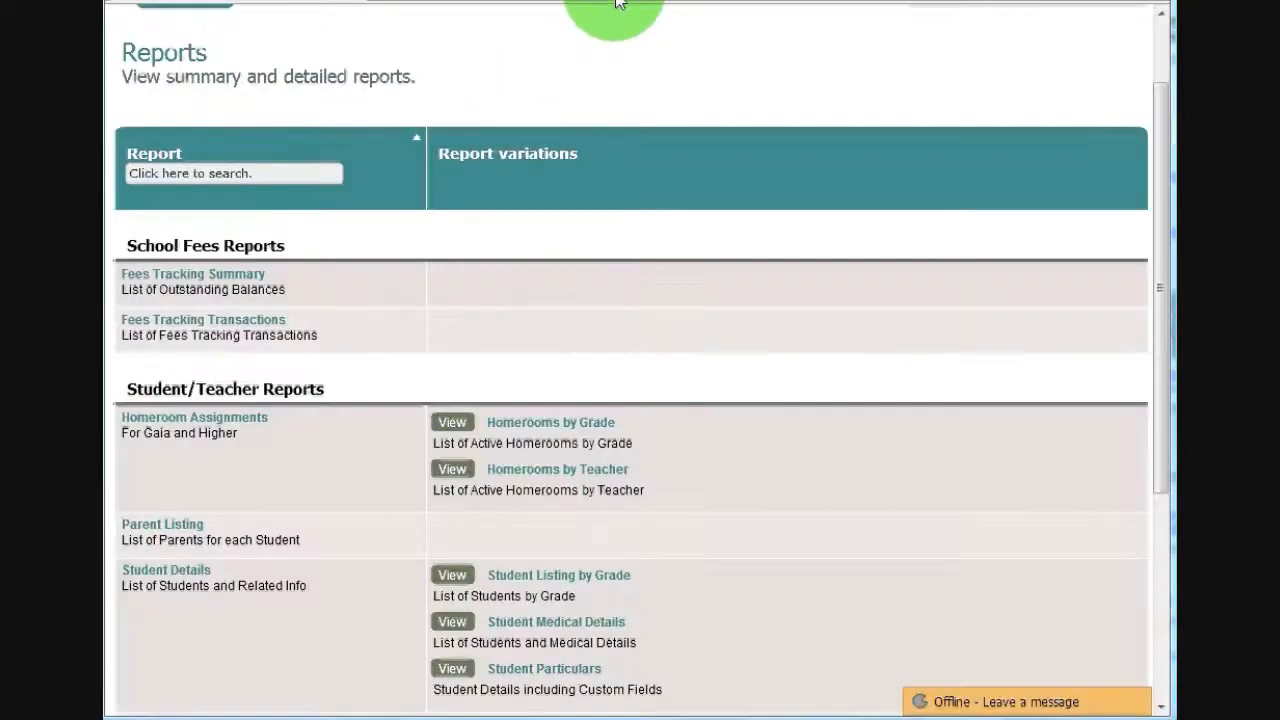
pyautogui.moveTo(1158, 100); pyautogui.dragTo(1158, 42)
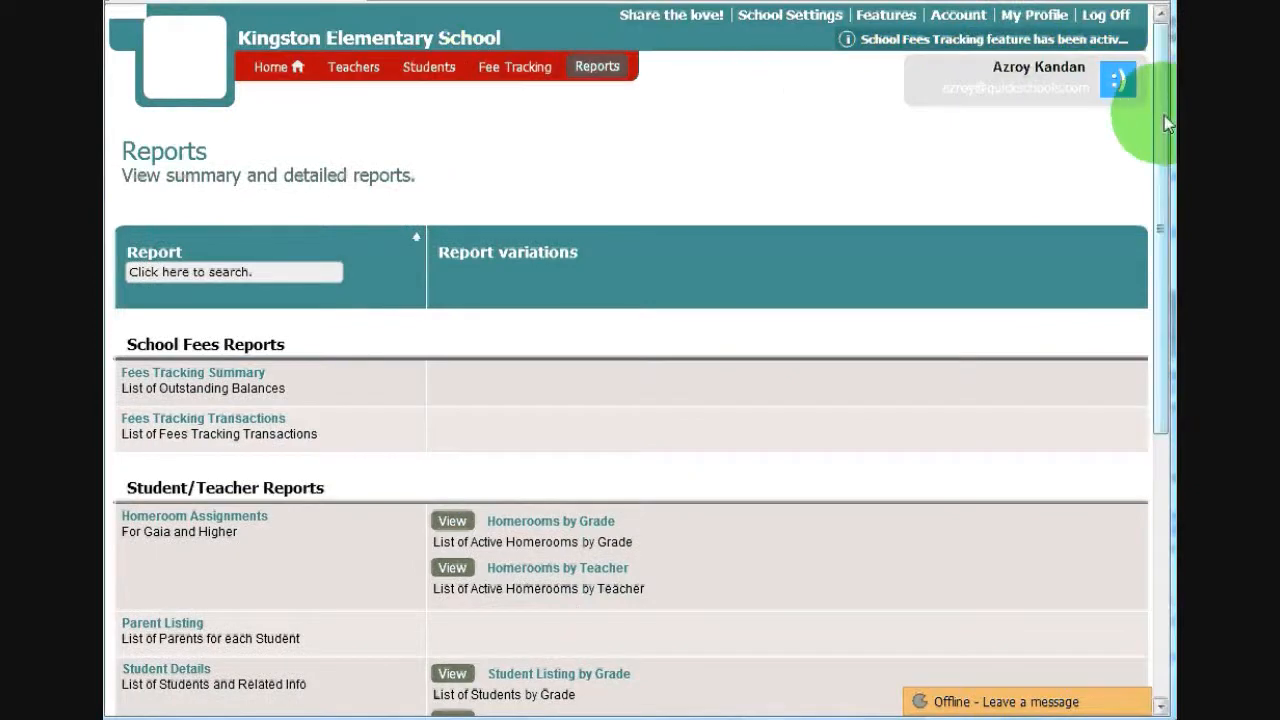
pyautogui.moveTo(1164, 115); pyautogui.dragTo(1165, 421)
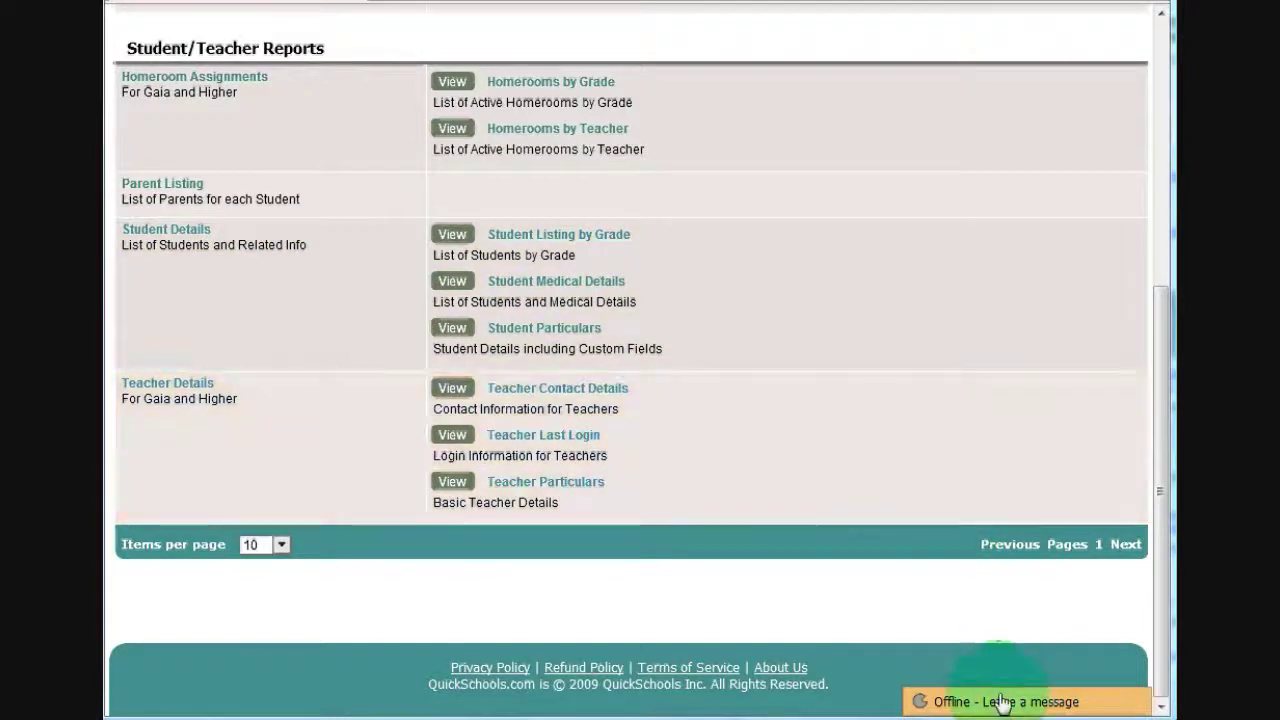
pyautogui.click(1000, 701)
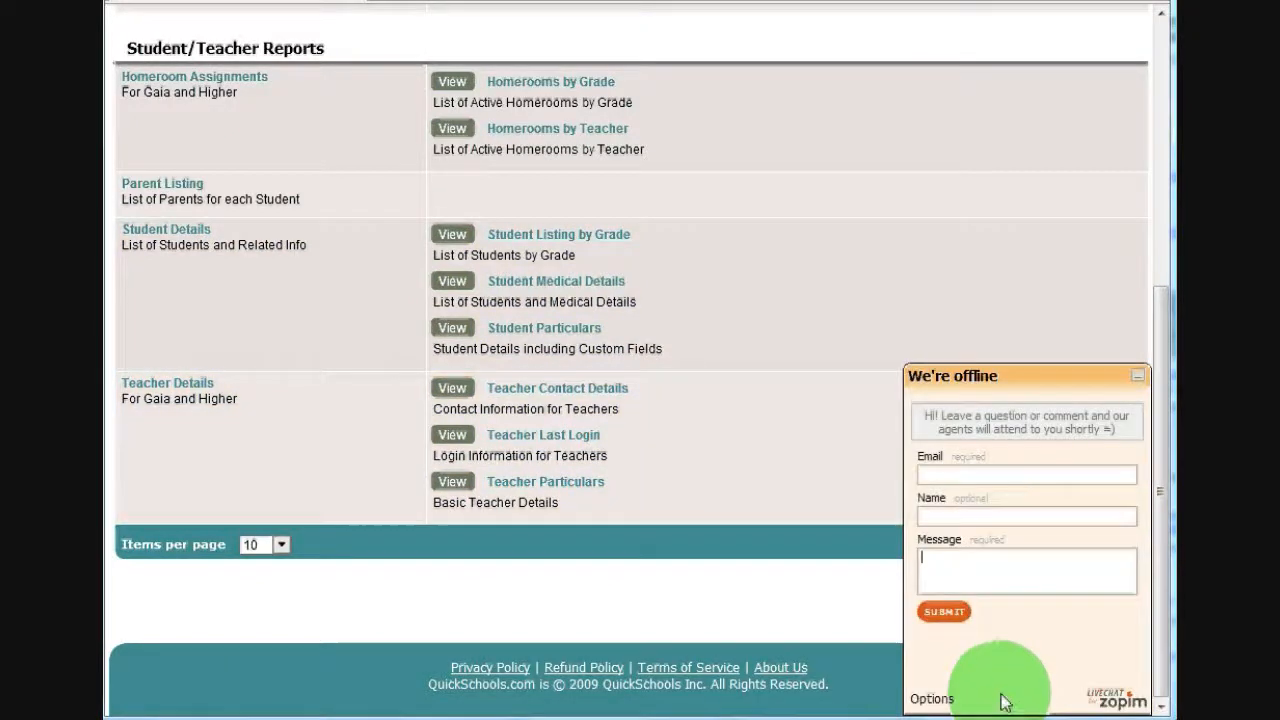
pyautogui.click(1157, 360)
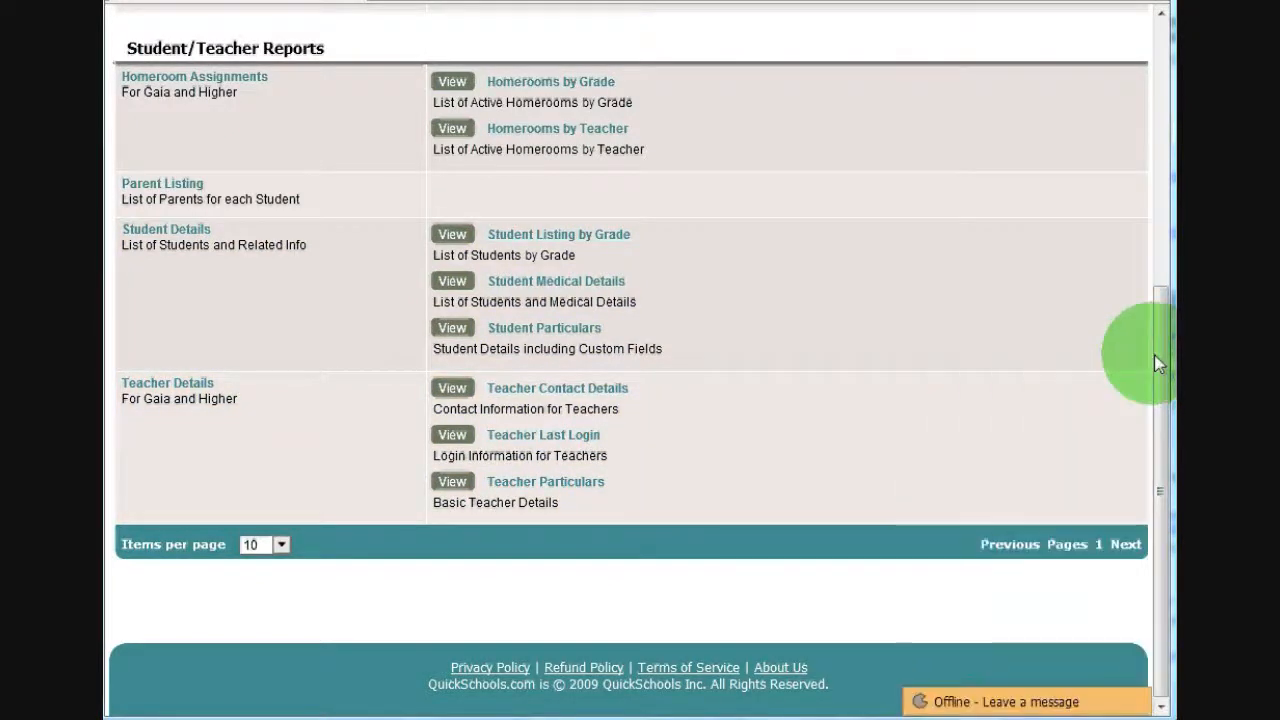
pyautogui.moveTo(1158, 354); pyautogui.dragTo(1168, 45)
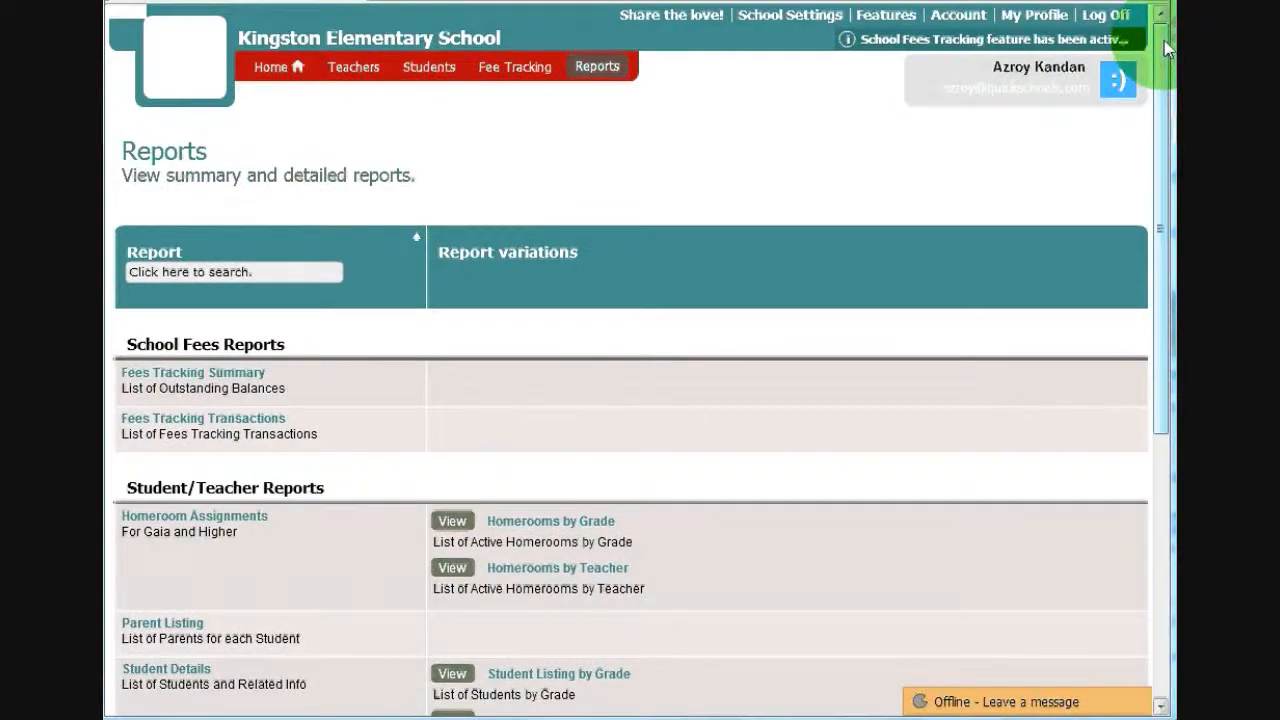